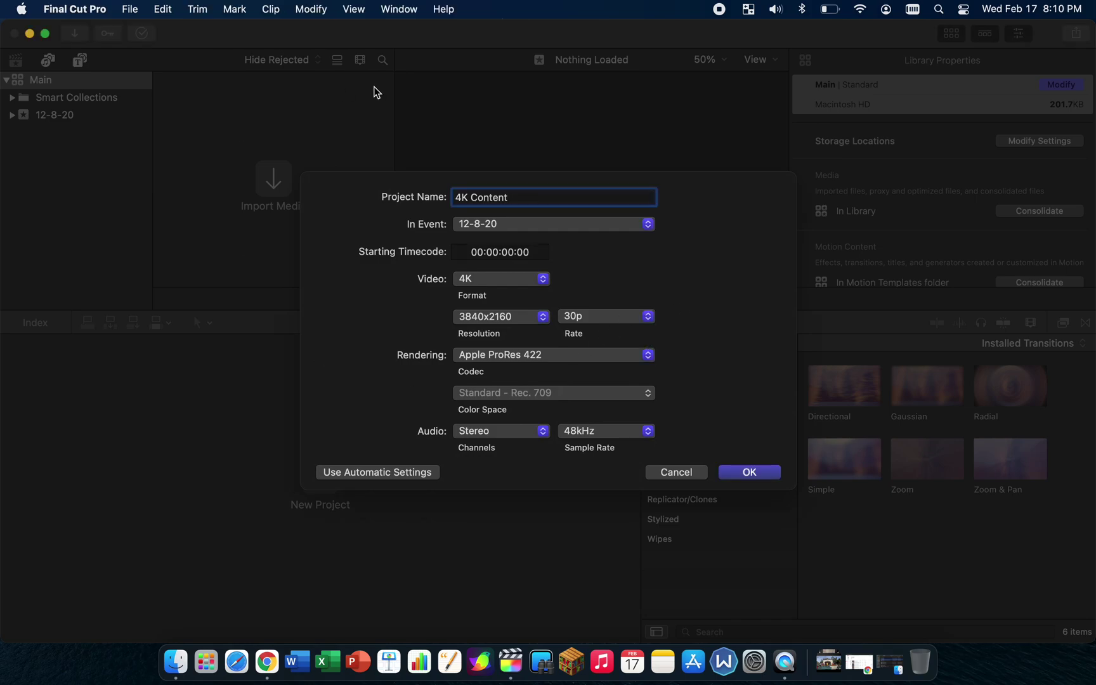
Confirm the 4K Content project at 3840x2160, 30p, Apple ProRes 422 in event 12-8-20
left_click(753, 481)
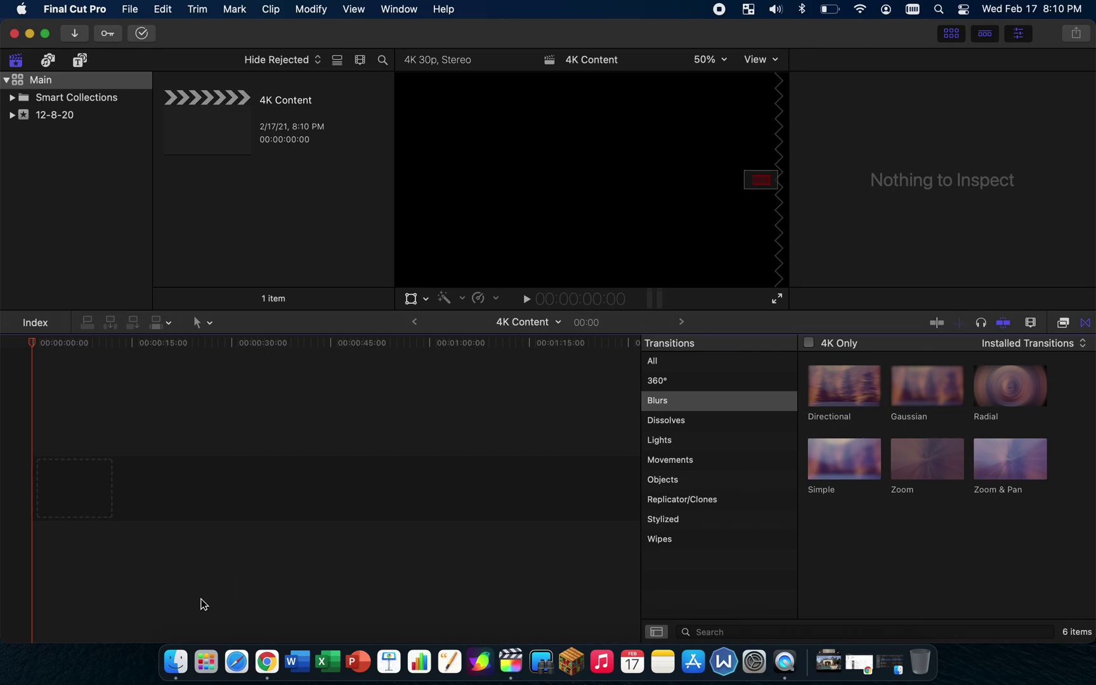
Drag IMG_9639.MOV from Finder's Downloads into the project timeline
left_click(176, 661)
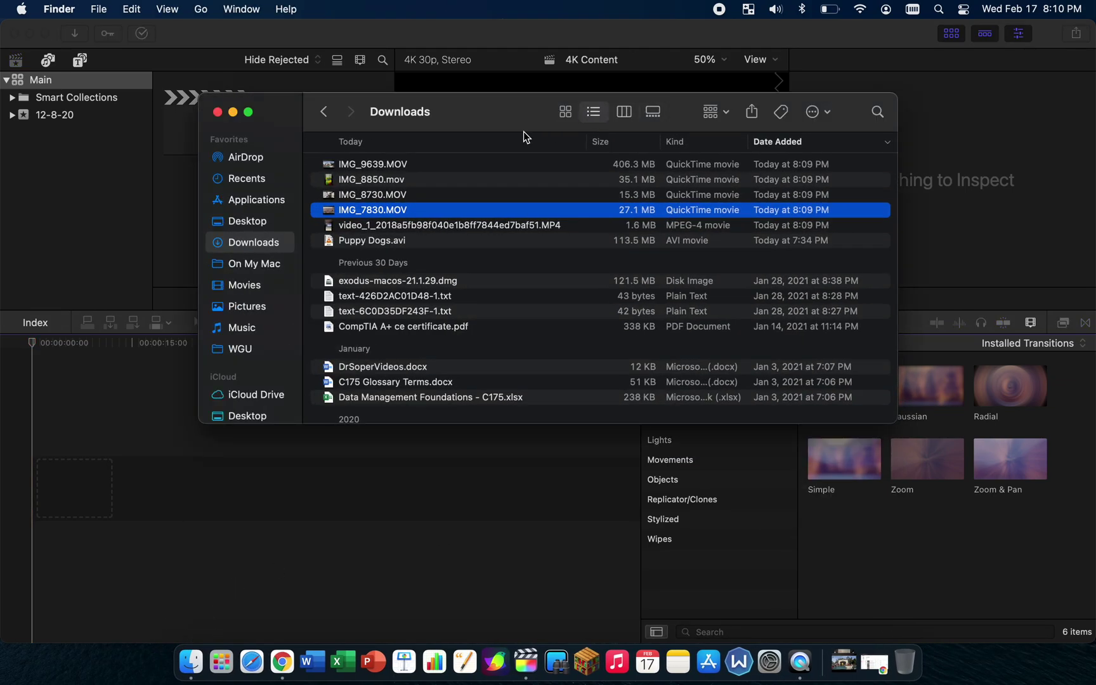
left_click(389, 165)
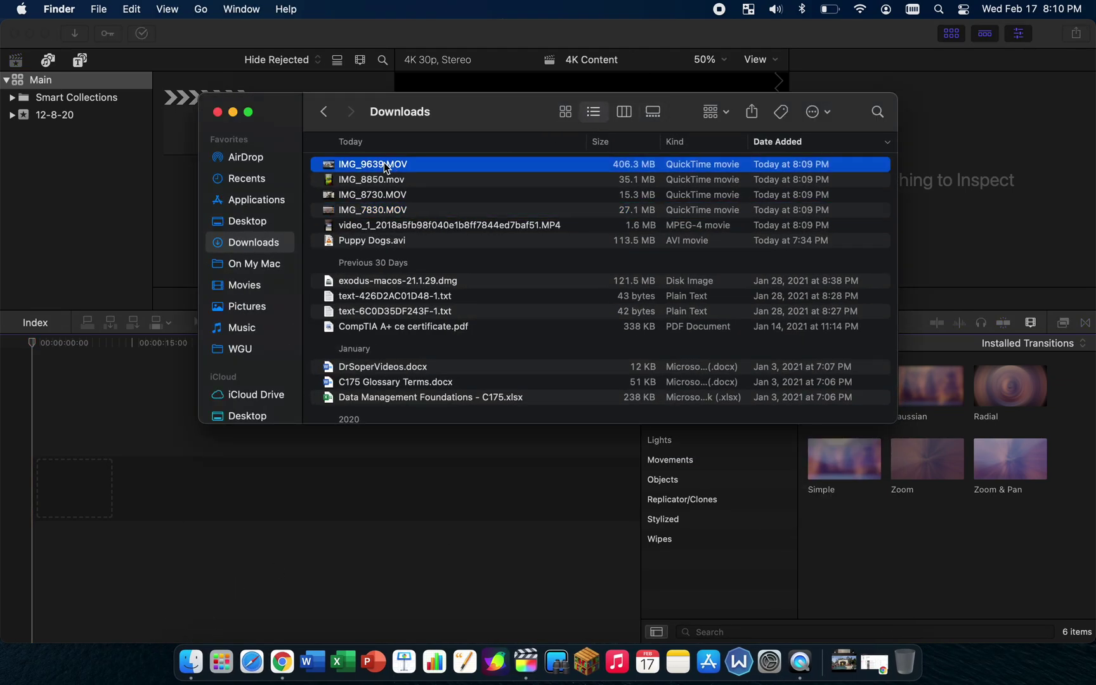
left_click_drag(387, 166, 202, 495)
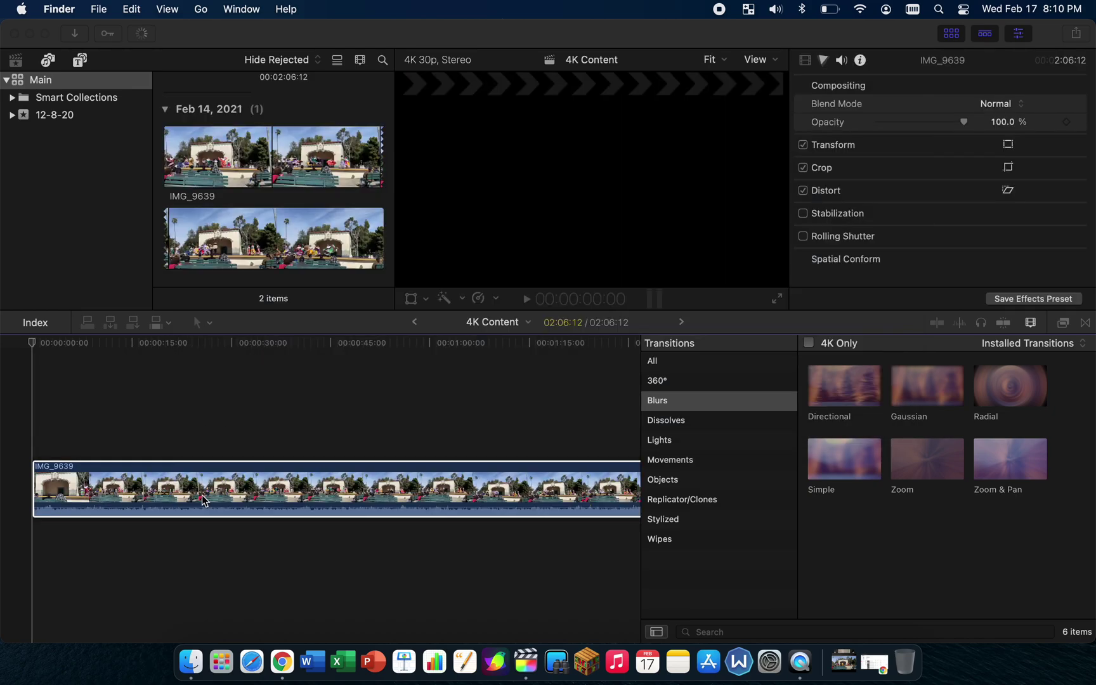
scroll(508, 470, "right", 10)
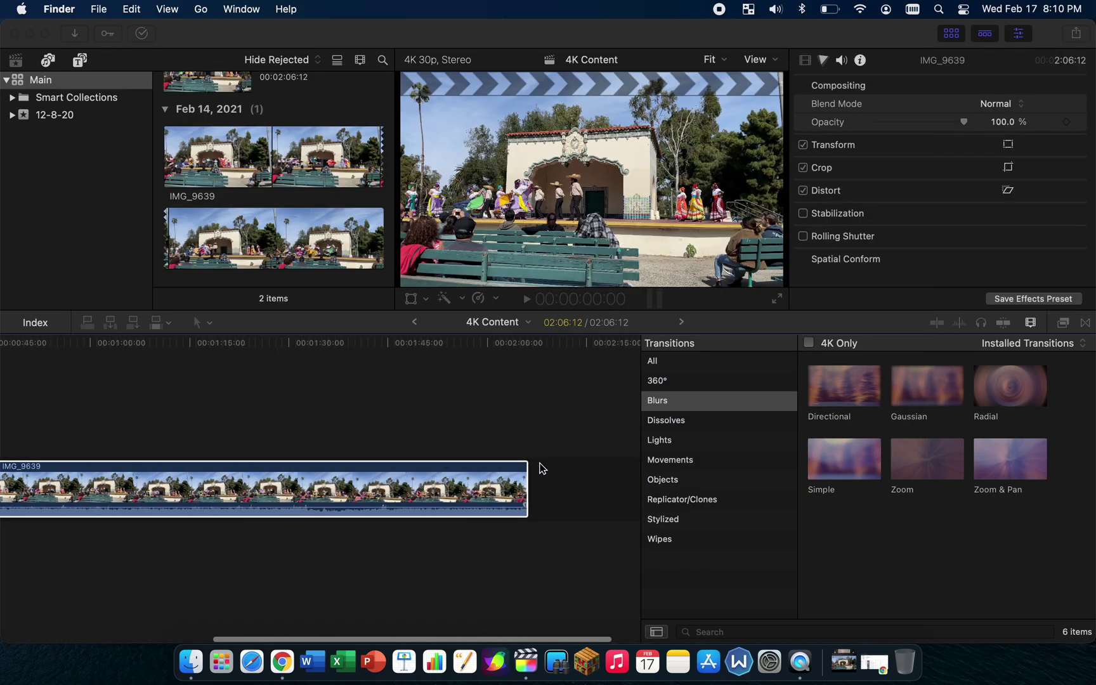
Add IMG_8850, IMG_8730 and IMG_7830 together after IMG_9639 in the timeline
left_click(191, 660)
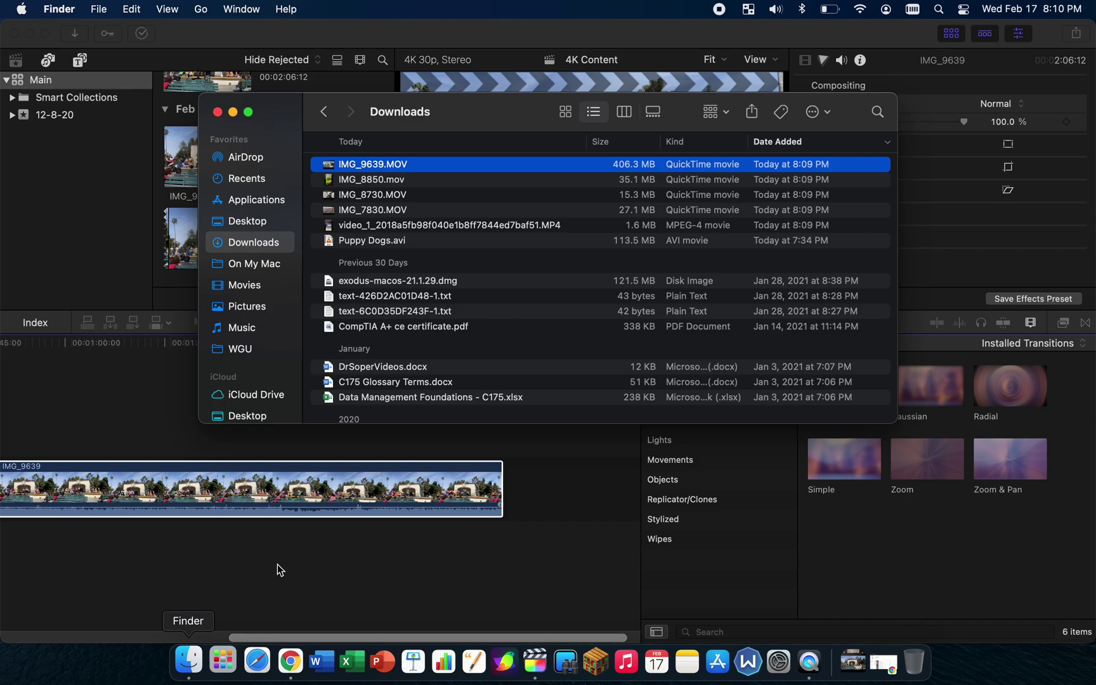
left_click(392, 180)
left_click(403, 214, "shift")
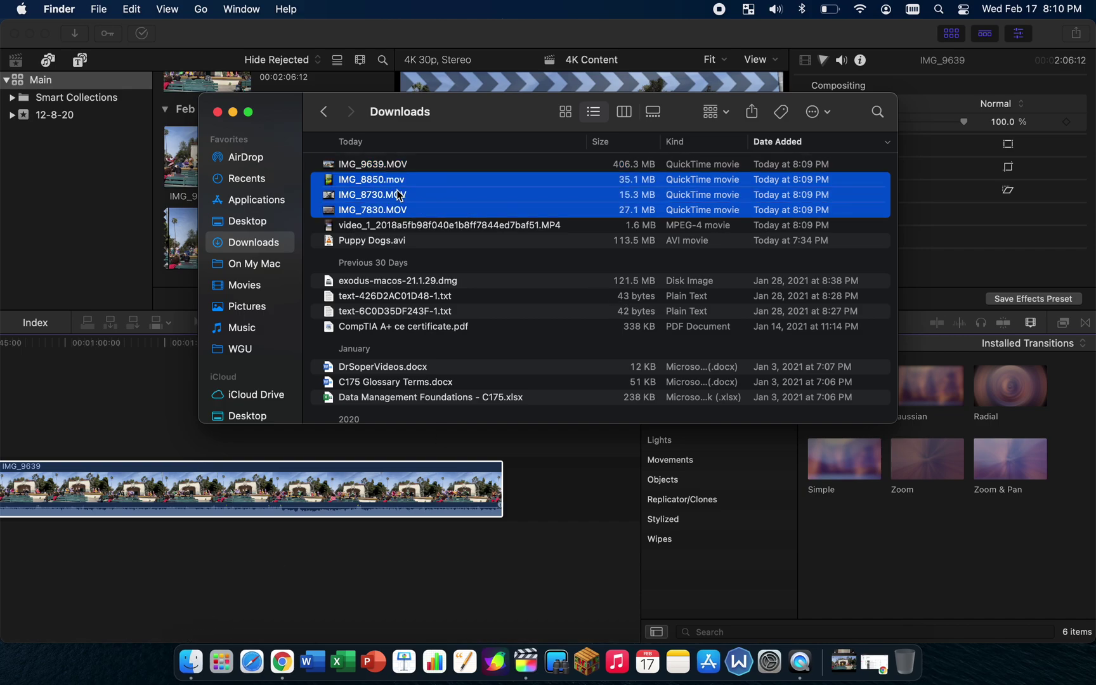
left_click_drag(394, 184, 484, 456)
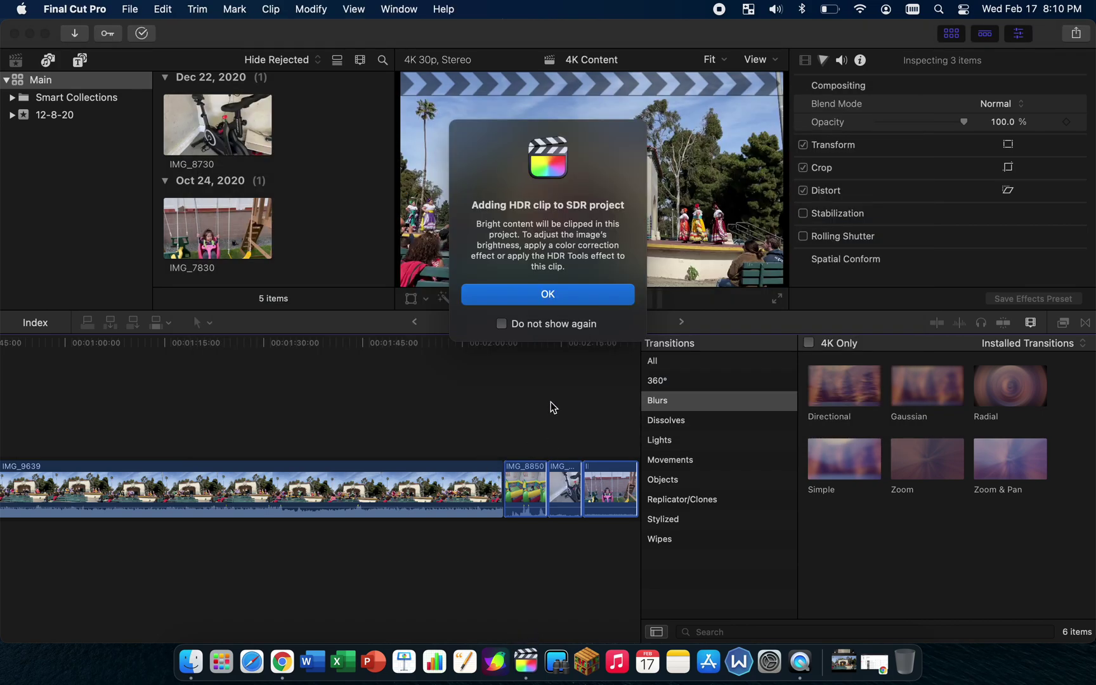
Dismiss the HDR warning and delete the IMG_7830 clip from the timeline
left_click(570, 294)
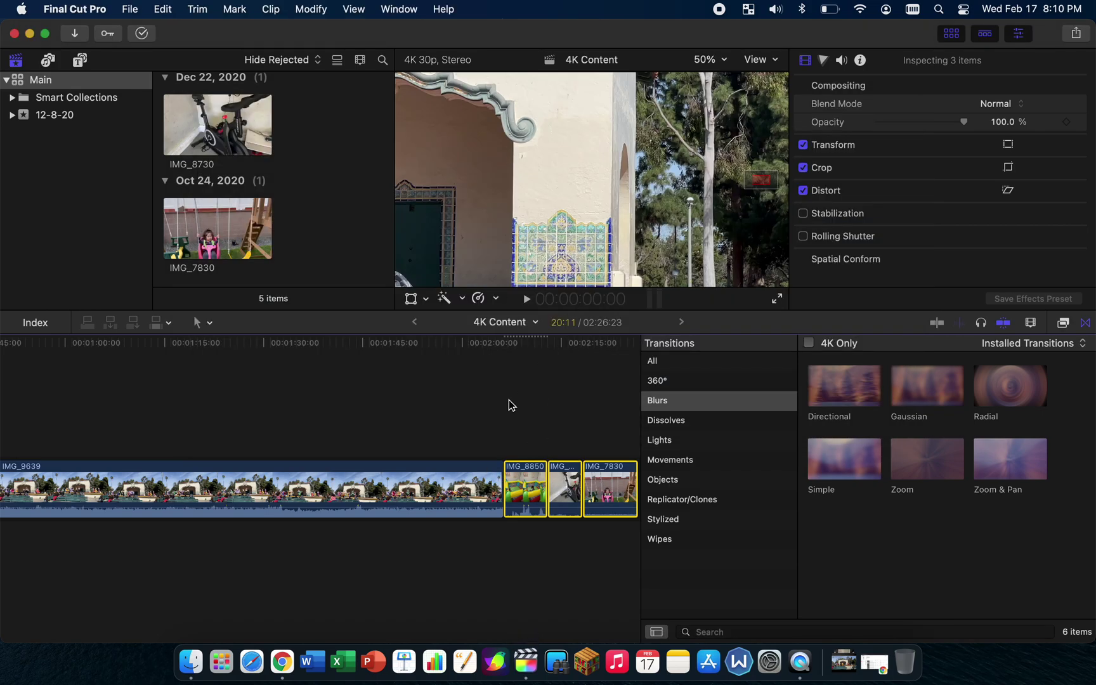
left_click(536, 424)
left_click(558, 433)
left_click(606, 438)
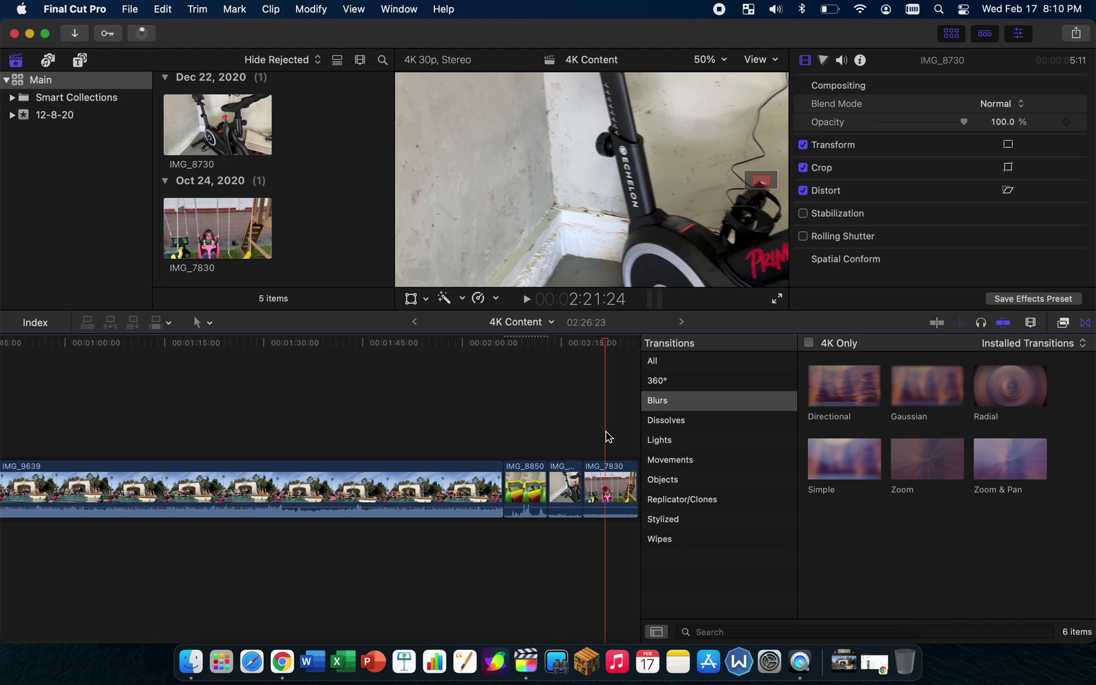
left_click(614, 484)
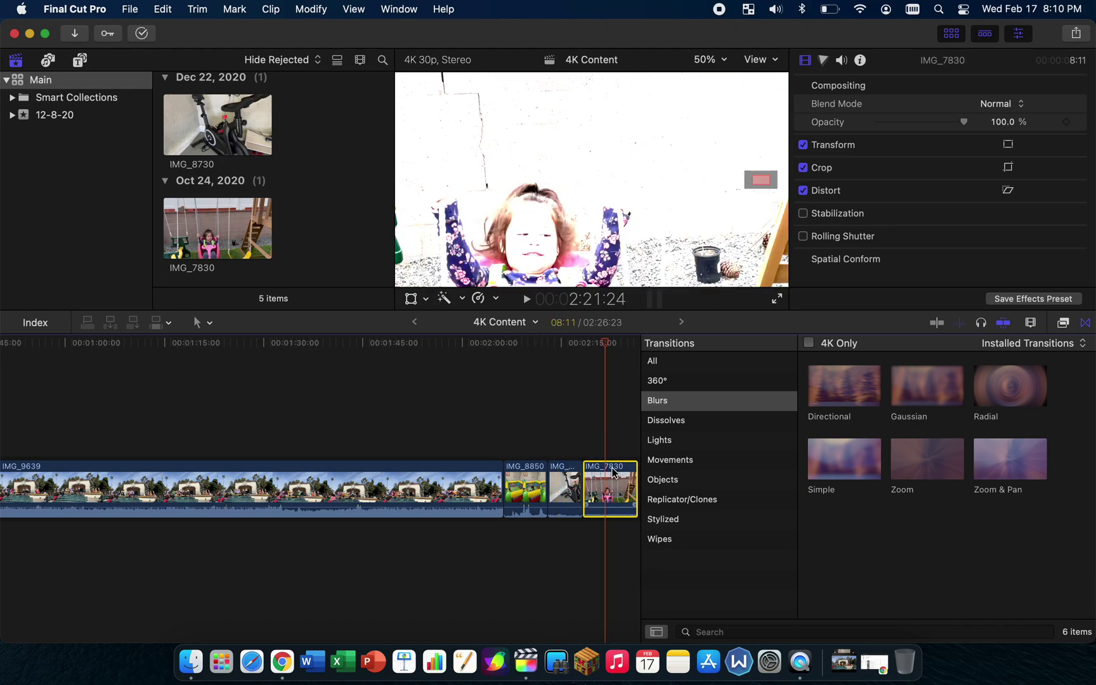
key("Delete")
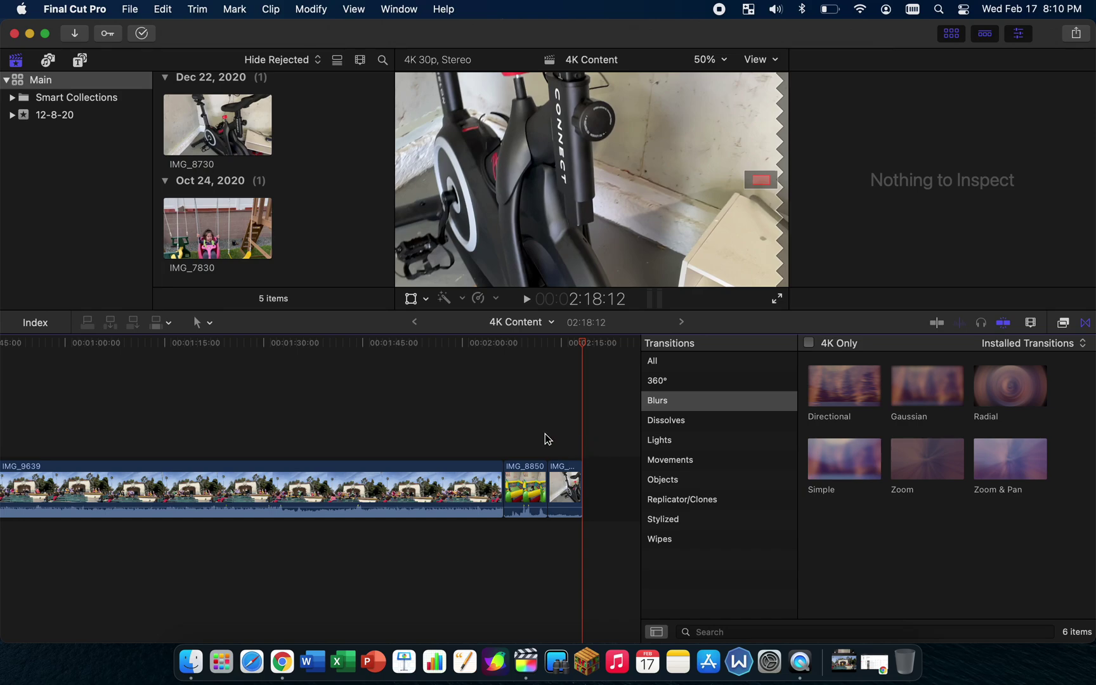
Skim back through the dance clip around 2:02, 1:22 and 0:52
left_click(474, 424)
scroll(330, 414, "left", 4)
left_click(329, 413)
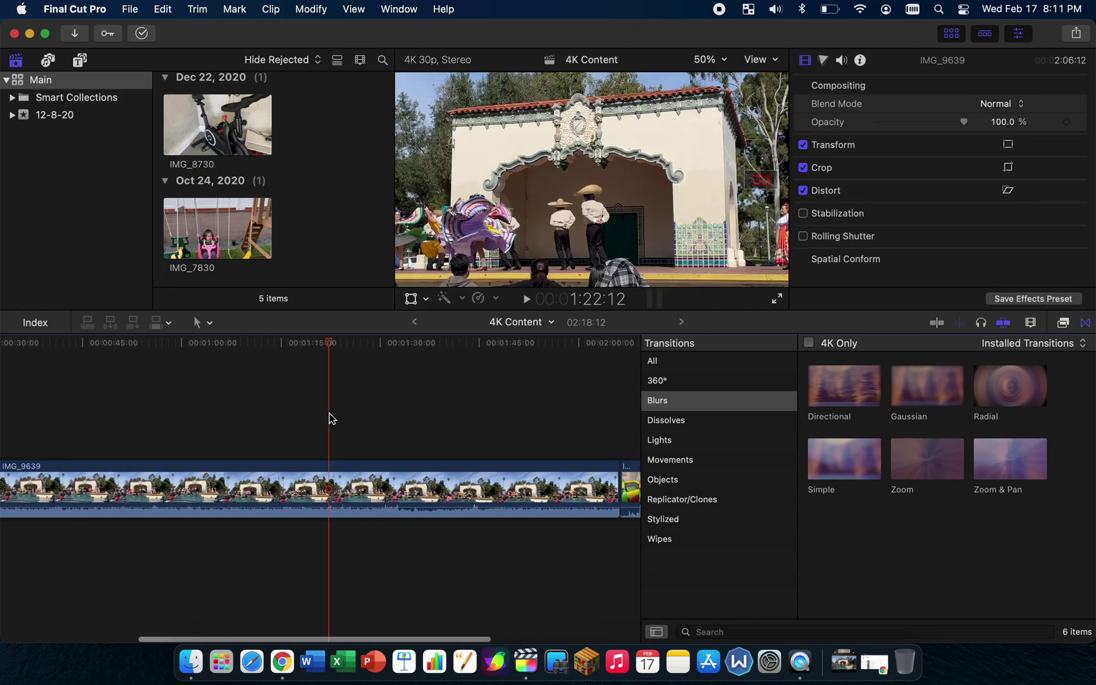
left_click(224, 406)
left_click(128, 394)
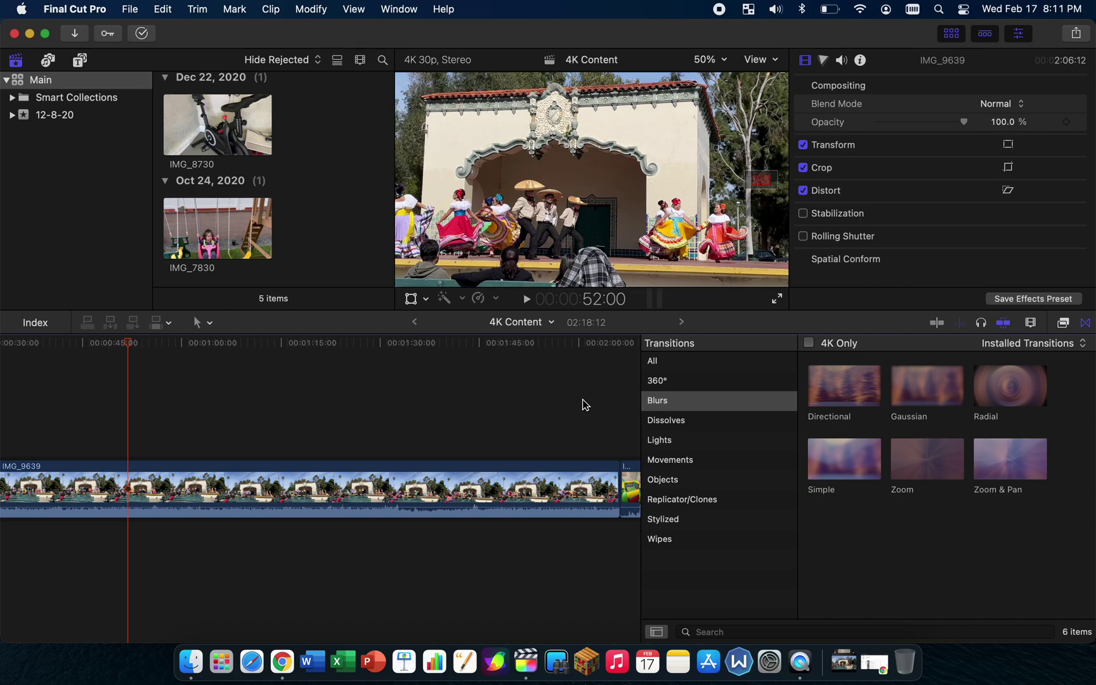
Show the Dissolves transitions, then switch the browser to Photos and Audio
left_click(647, 420)
left_click(546, 419)
scroll(545, 419, "left", 8)
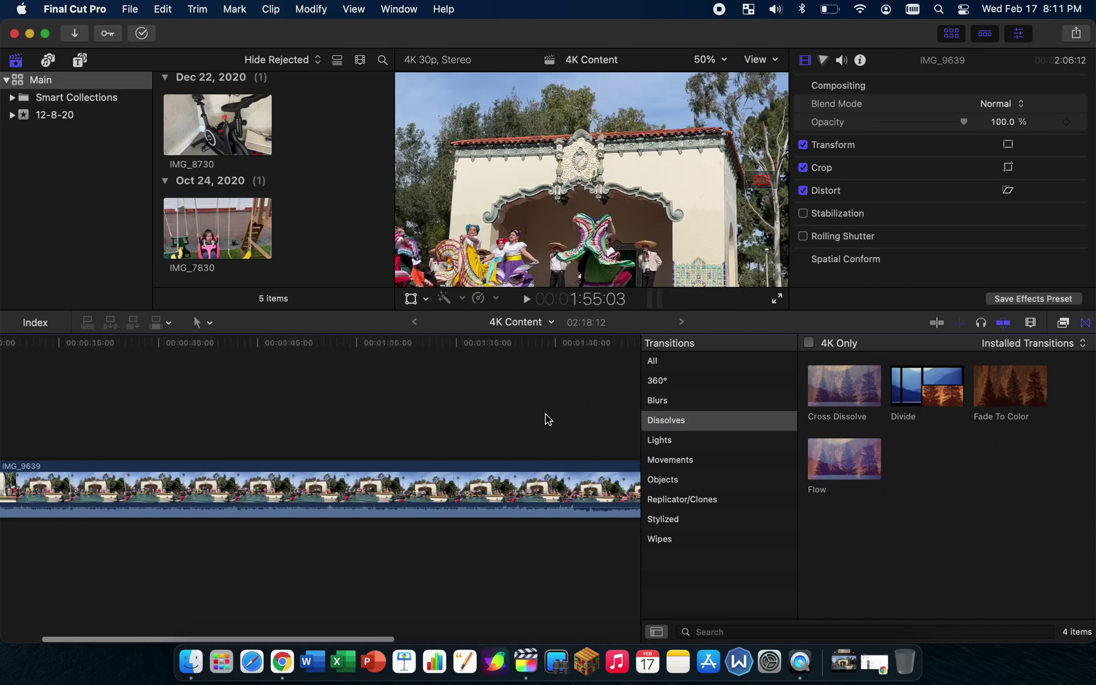
left_click(47, 61)
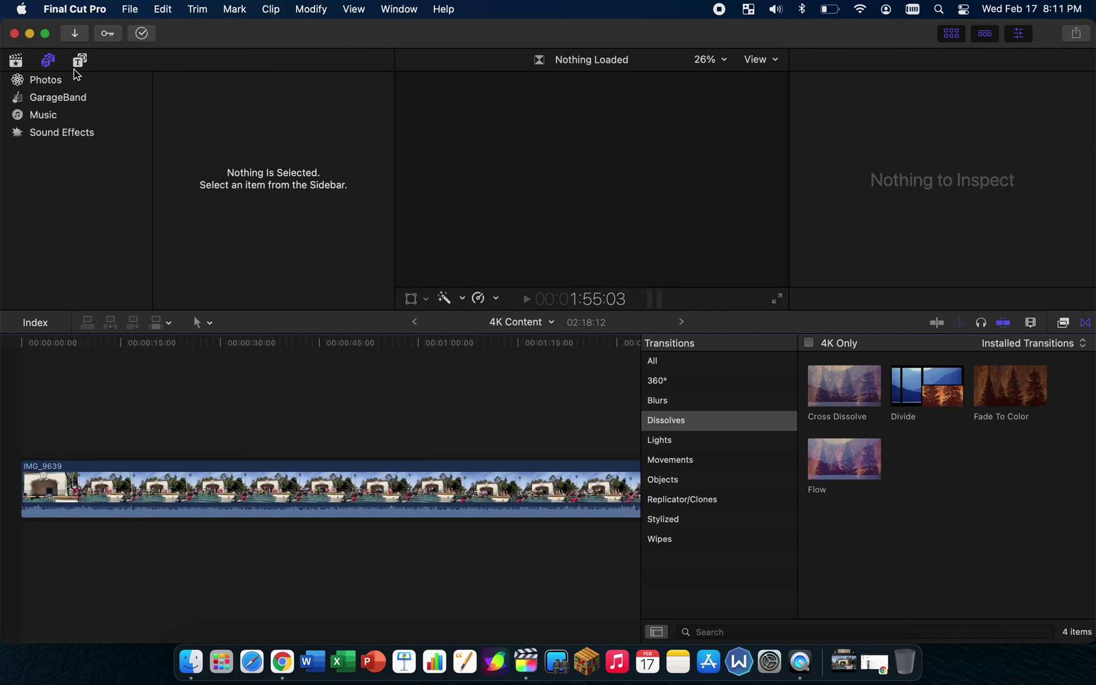
Place the 360° Basic 3D title at the timeline start and set the viewer to Fit
left_click(77, 61)
left_click_drag(220, 147, 17, 475)
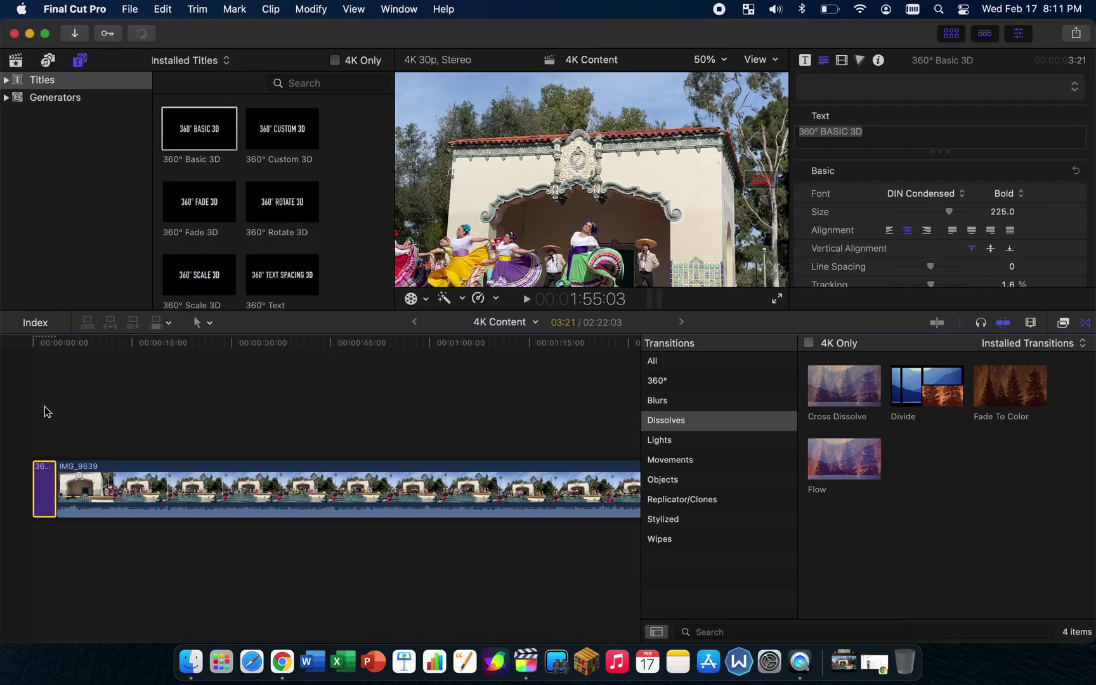
left_click(42, 473)
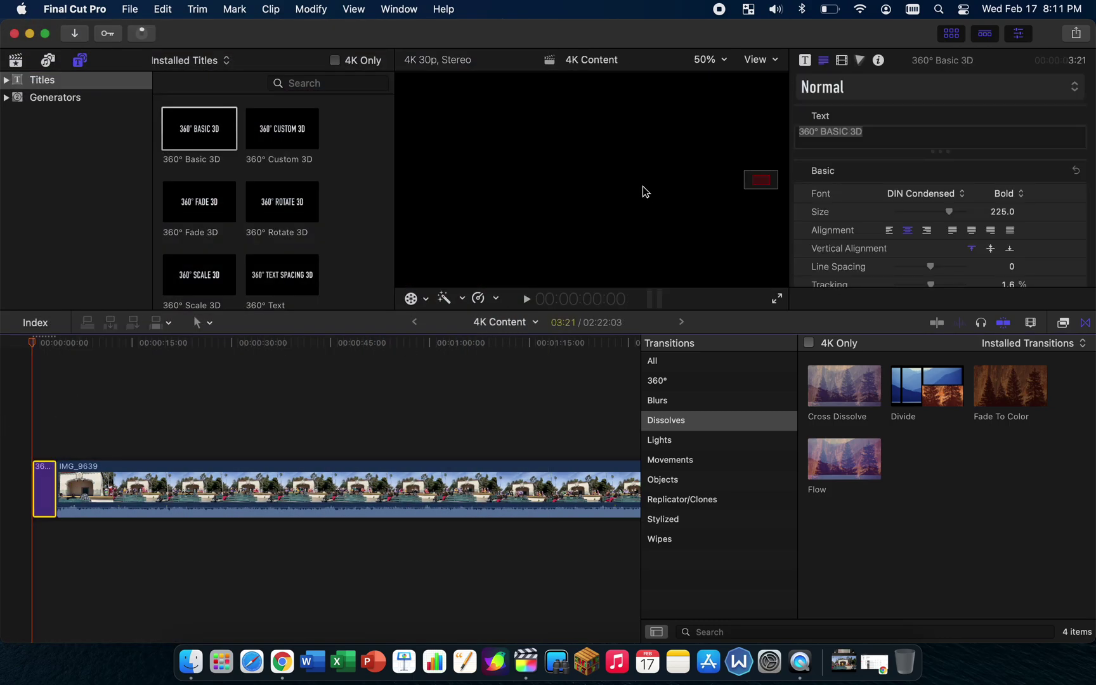
left_click(45, 456)
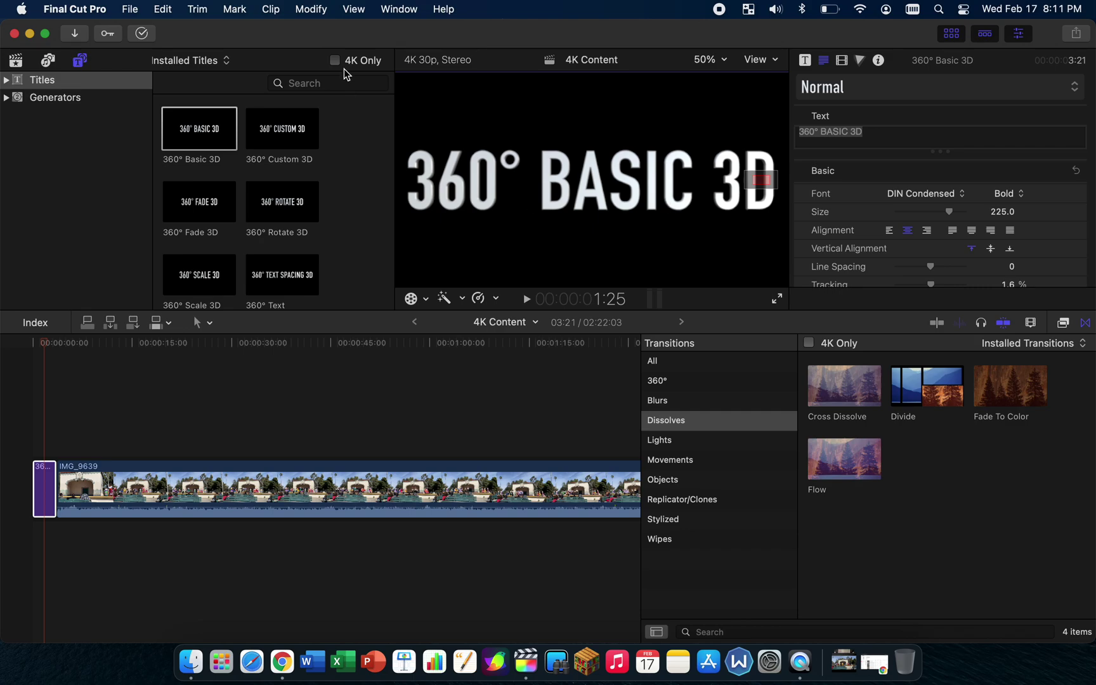
left_click(723, 60)
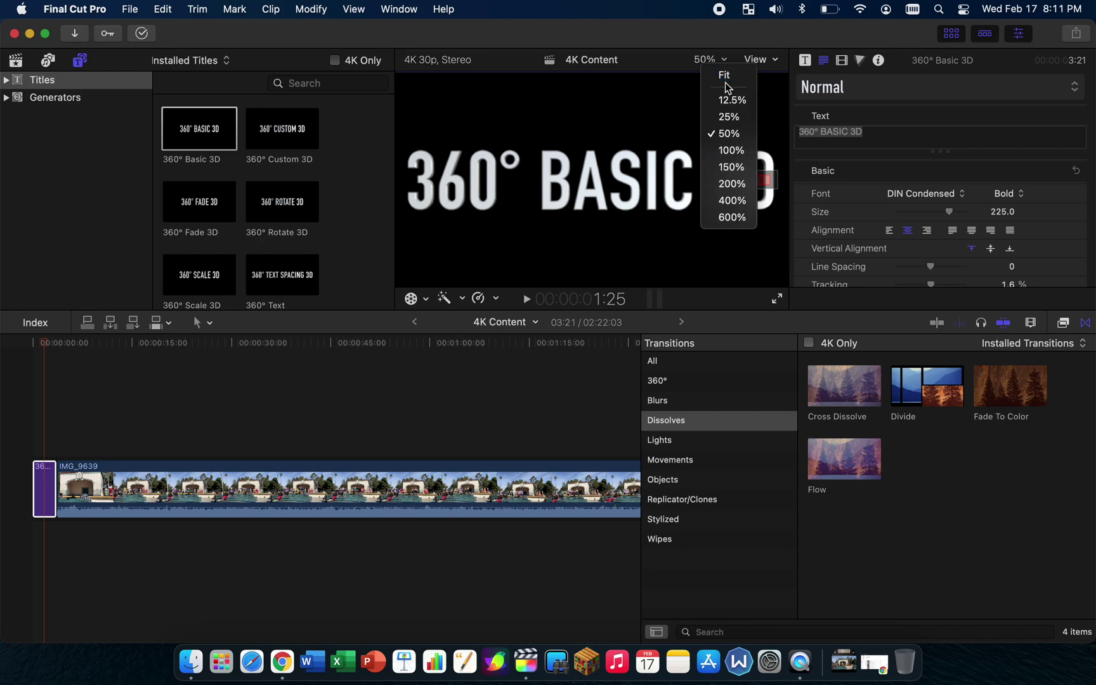
left_click(725, 74)
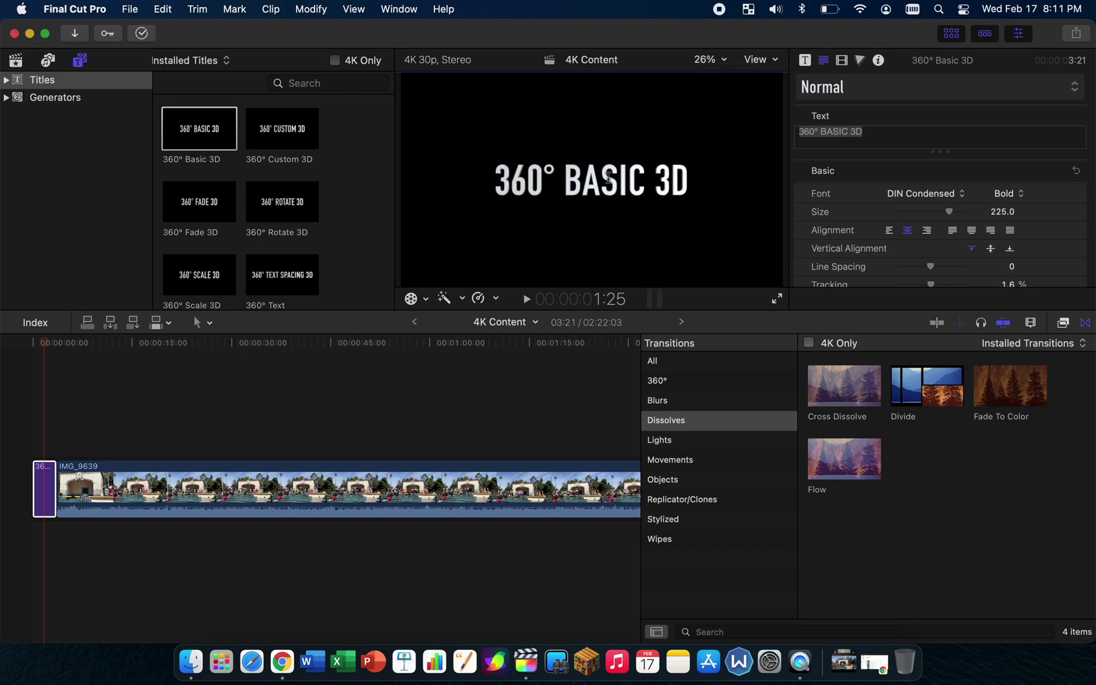
Replace the title's text with 'Dance' and return to the timeline start
left_click(886, 145)
key("cmd+a")
type("D")
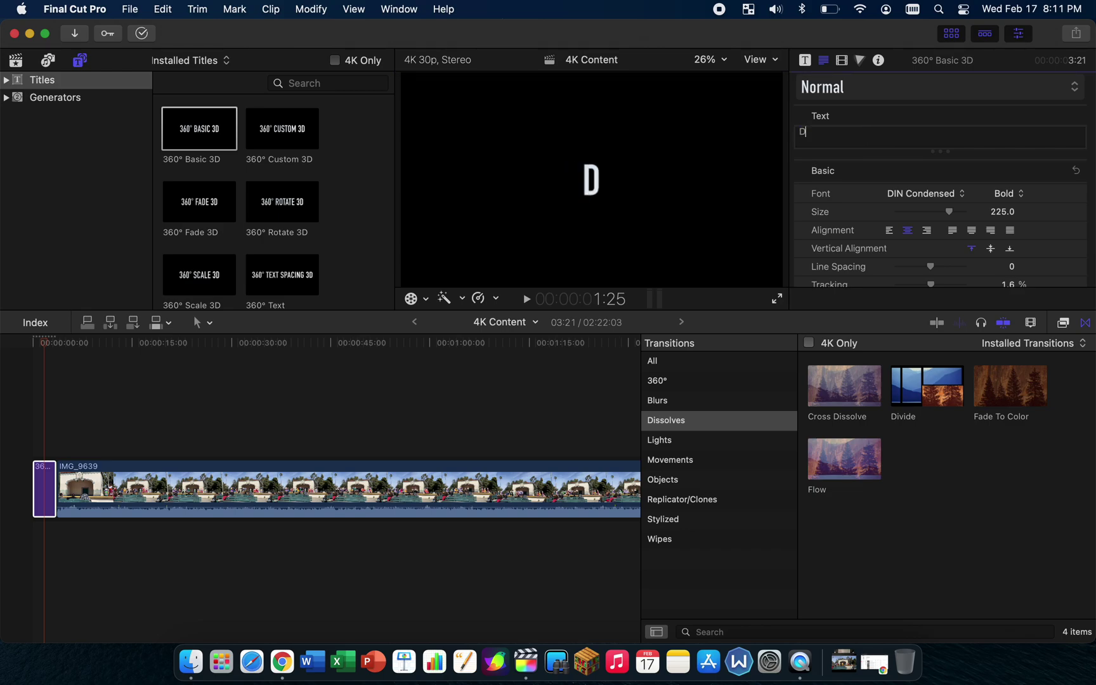
type("ance")
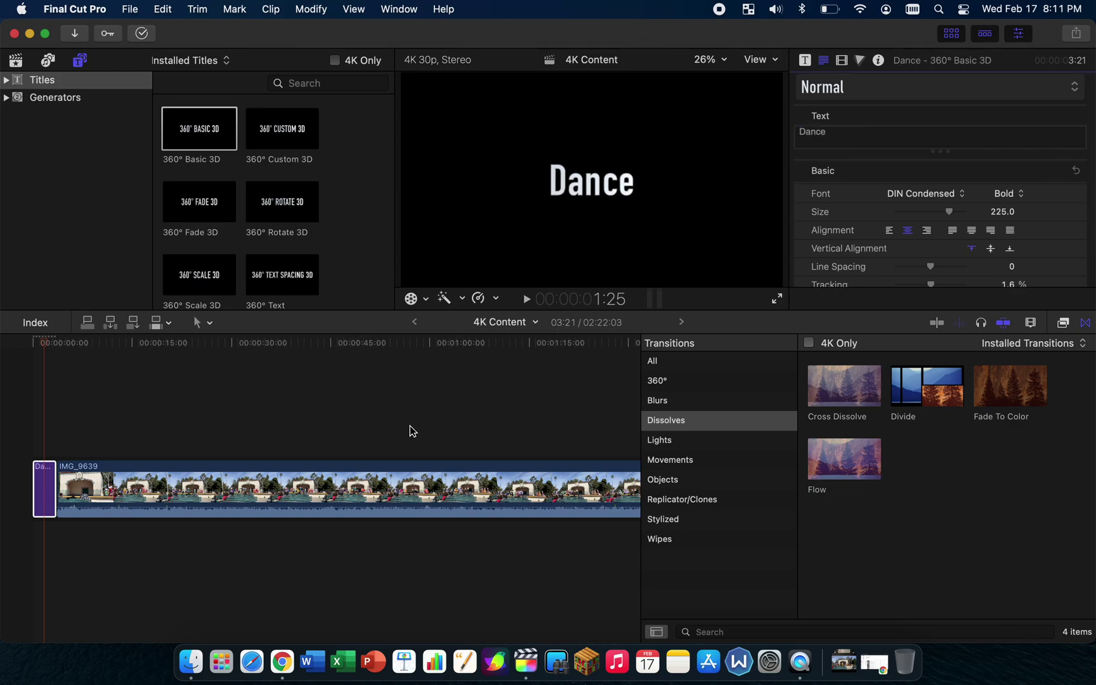
left_click(412, 431)
left_click(3, 414)
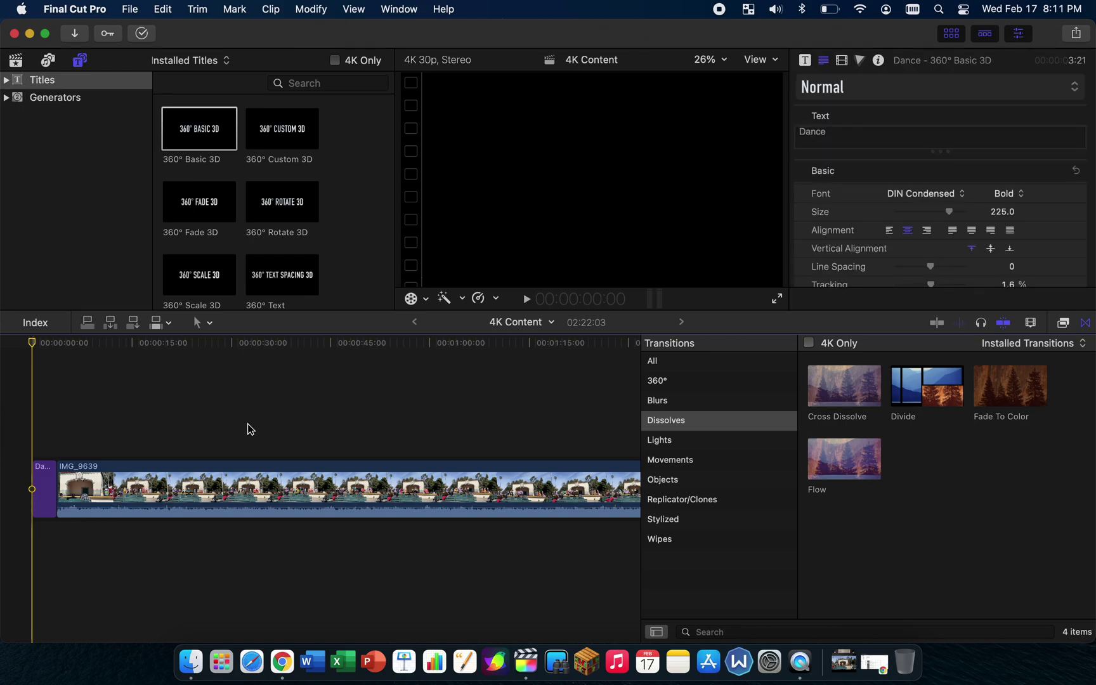
Add Cross Dissolves at the IMG_9639/IMG_8850 edit and at the end of IMG_8730
scroll(485, 426, "right", 5)
scroll(485, 426, "right", 5)
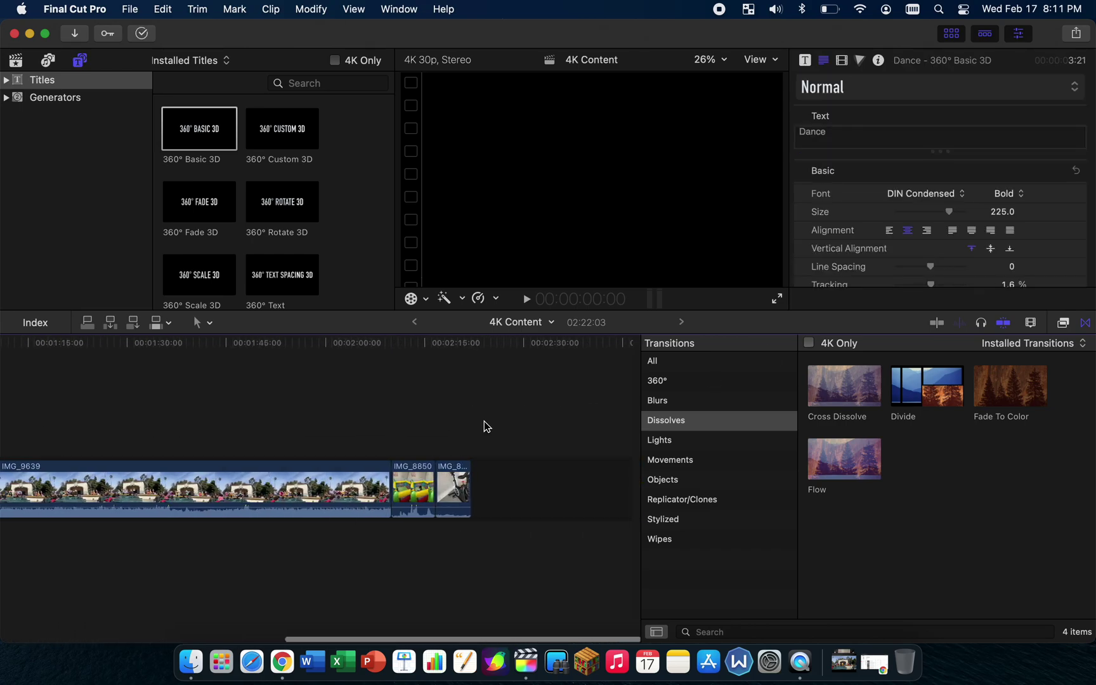
left_click_drag(844, 387, 399, 492)
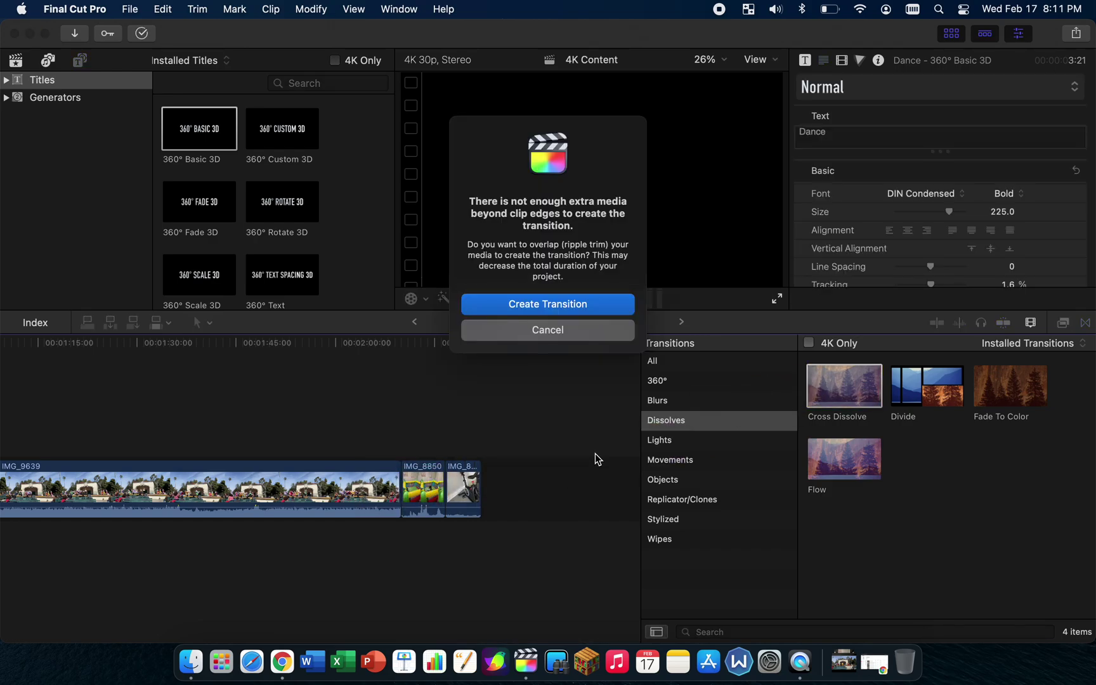
left_click(549, 304)
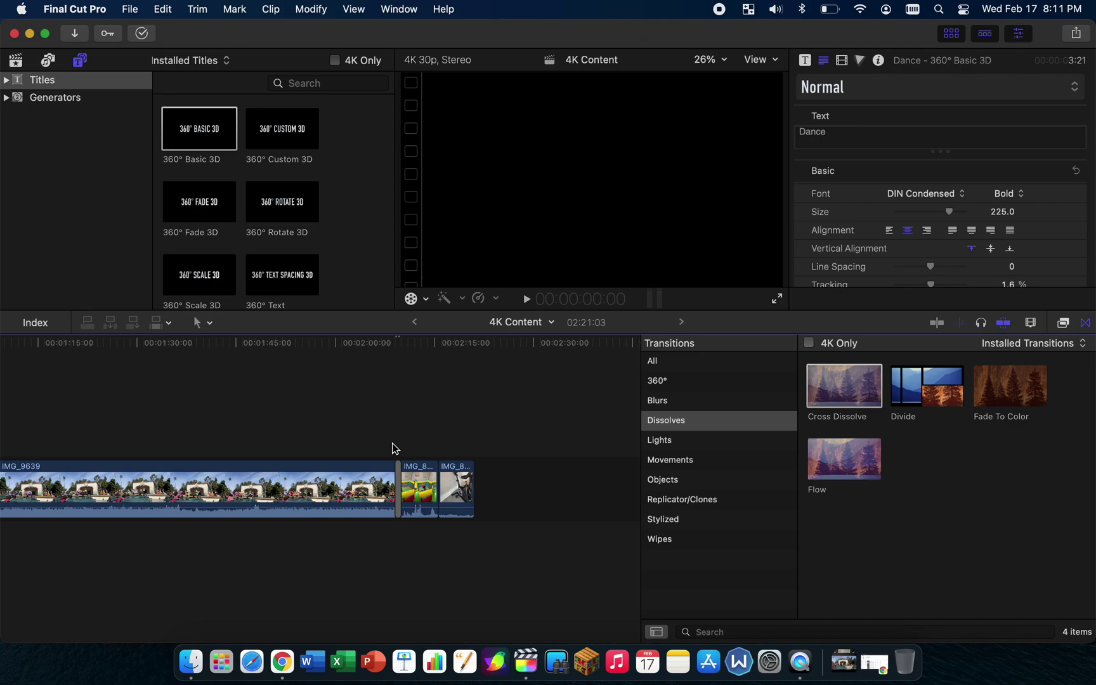
left_click_drag(841, 421, 463, 480)
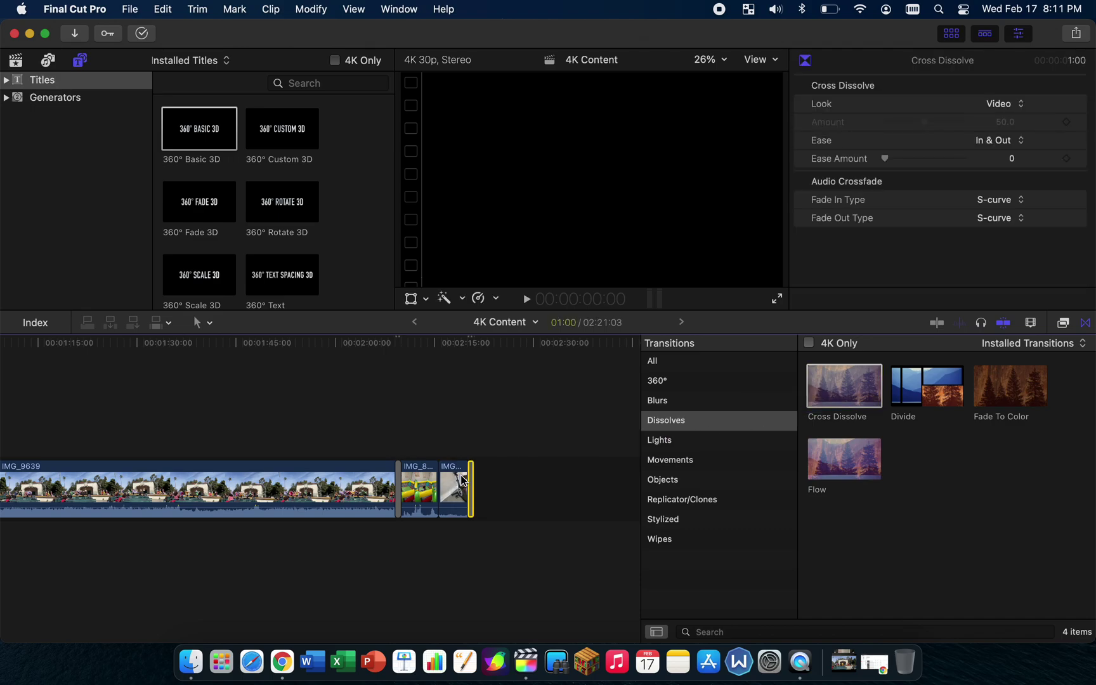
scroll(277, 205, "down", 15)
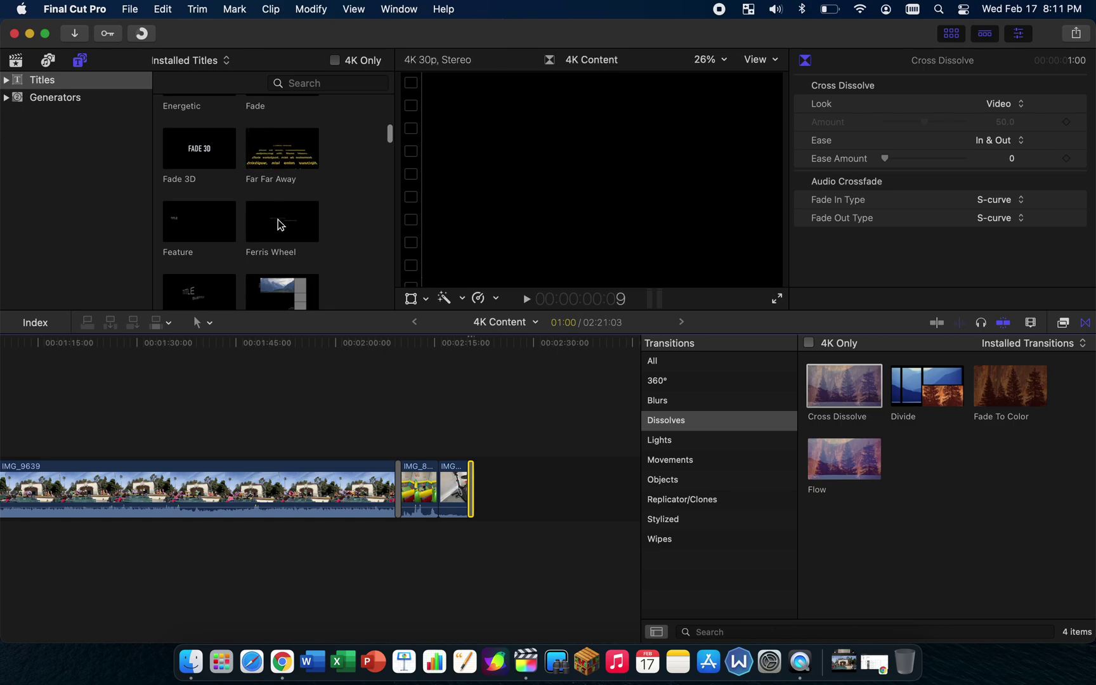
Place a Fade 3D title after the last clip and retype its text as 'Thank You'
left_click_drag(183, 162, 504, 472)
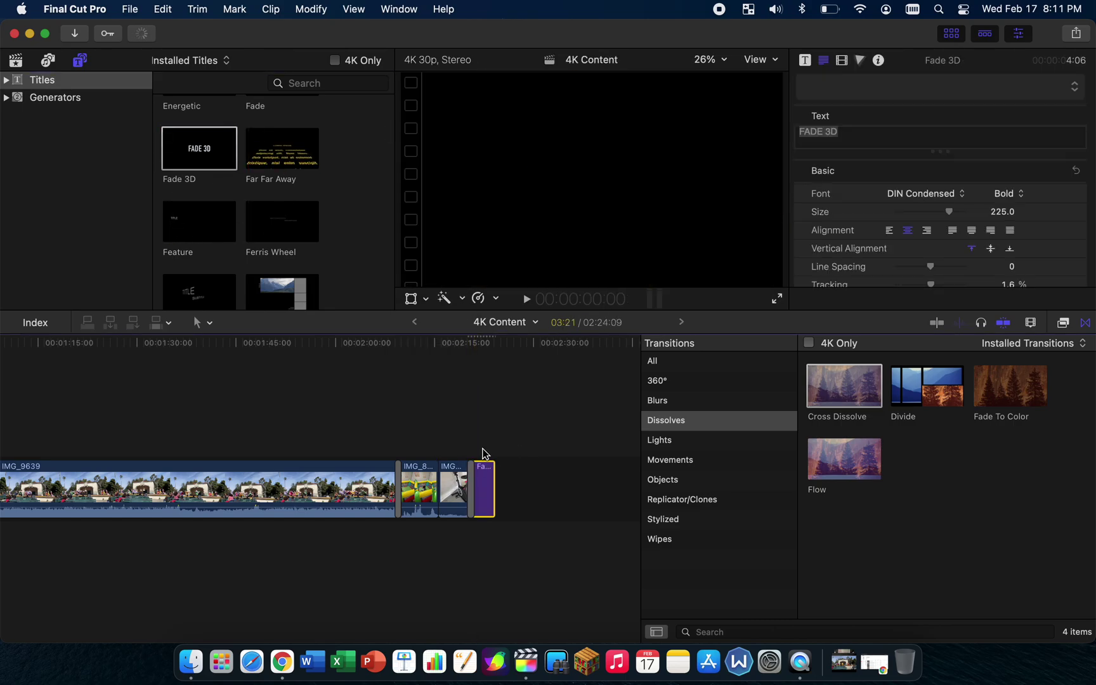
left_click(486, 471)
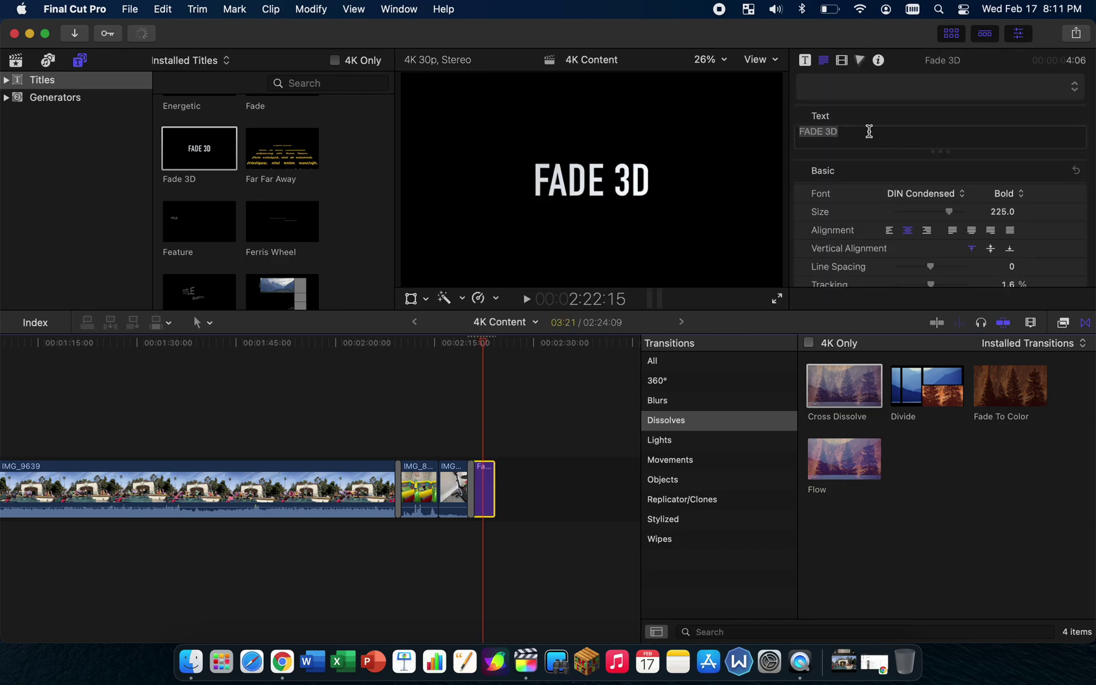
triple_click(871, 135)
type("T")
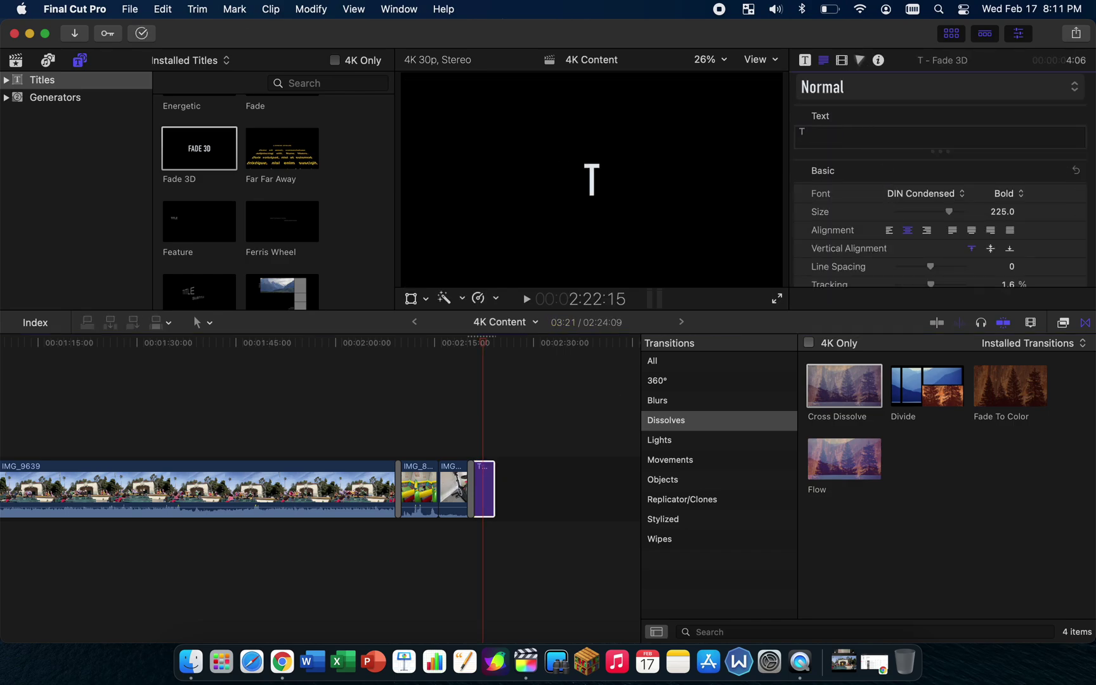
type("hank n")
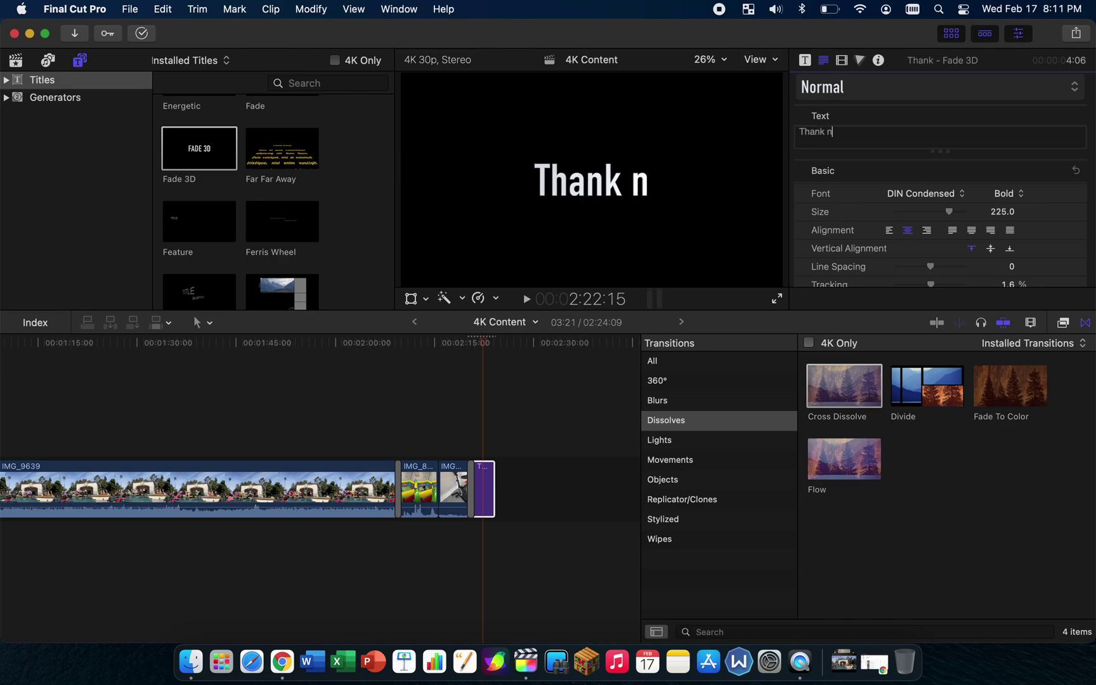
key("BackSpace")
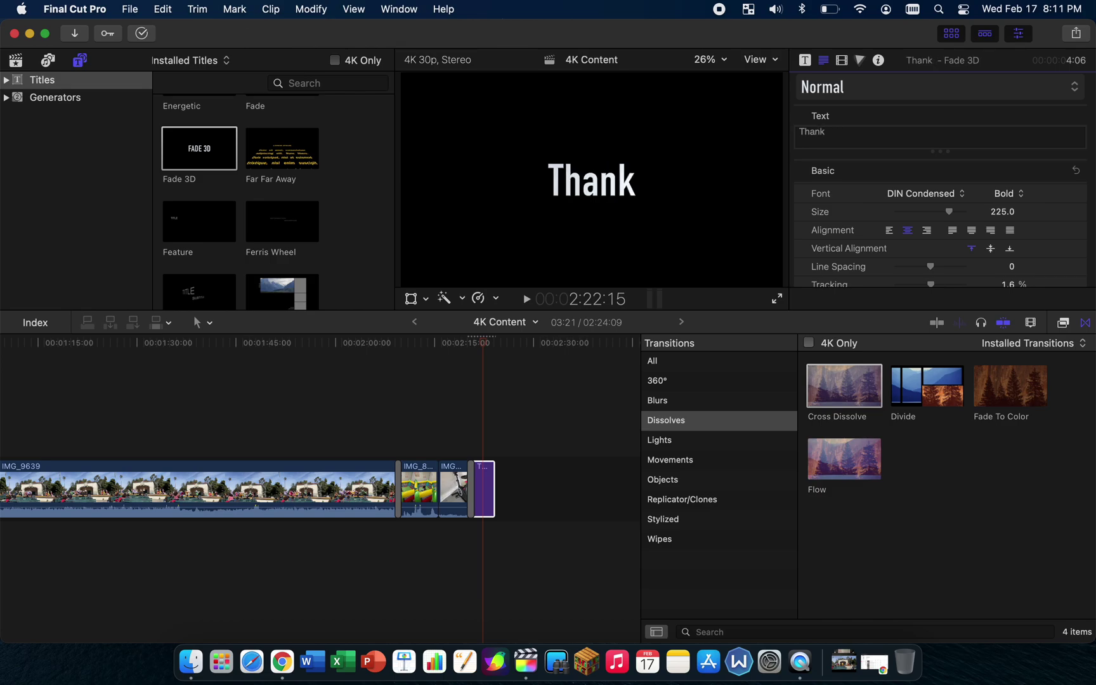
type("You")
Deselect the title and move the playhead to the end of the project
left_click(519, 447)
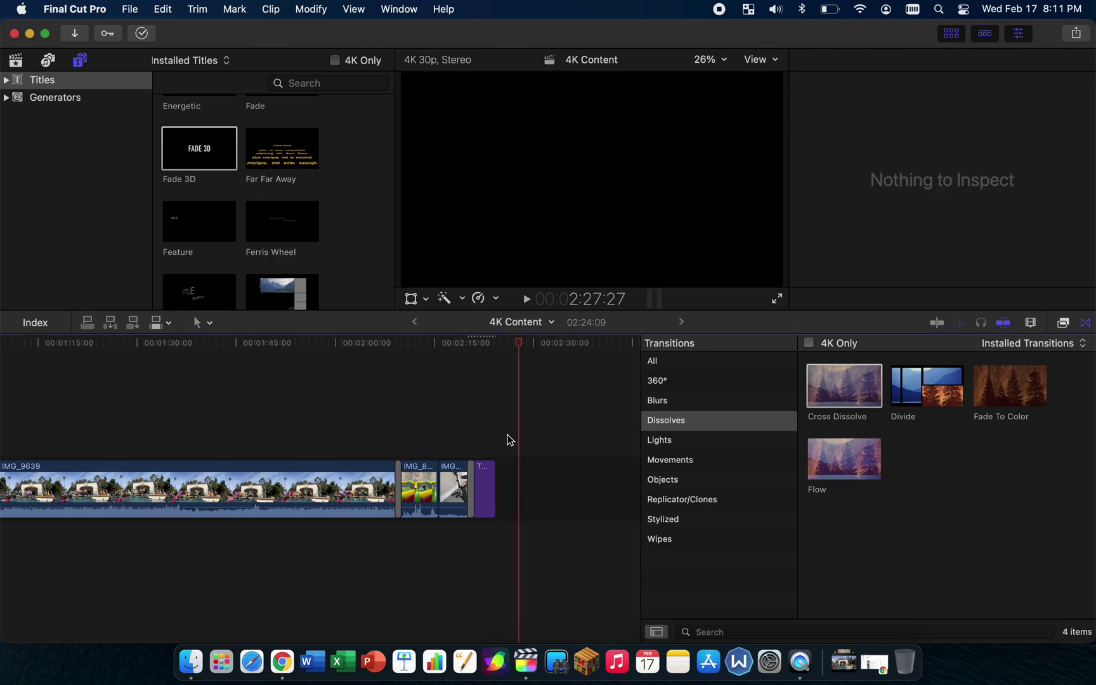
left_click(507, 439)
left_click(497, 431)
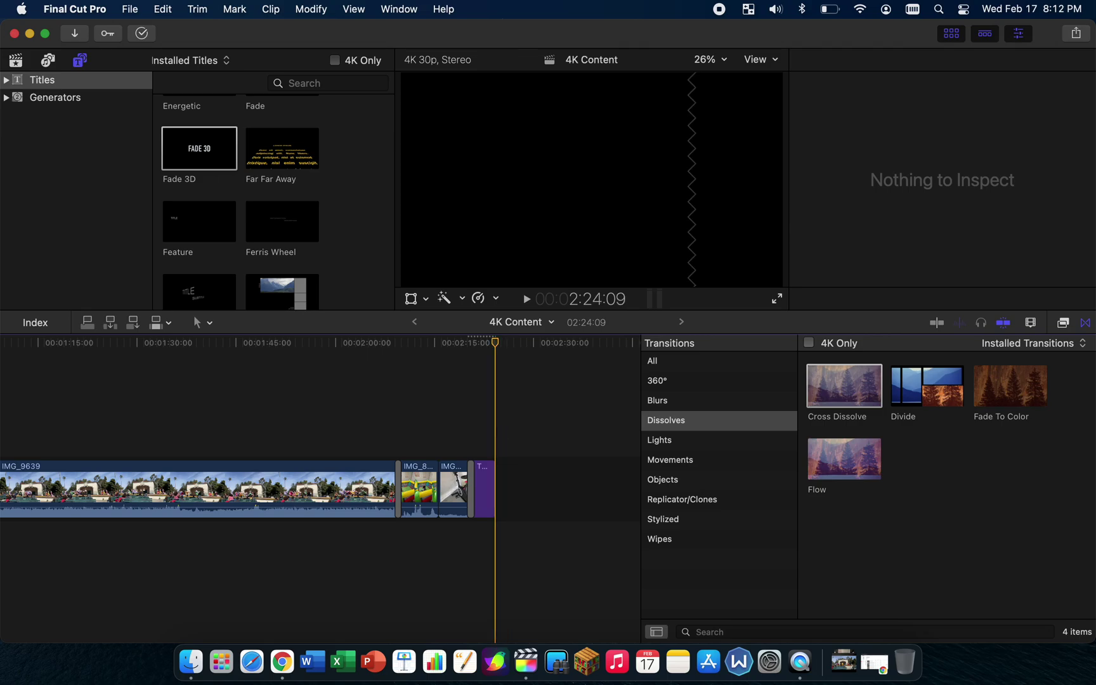
scroll(501, 433, "left", 10)
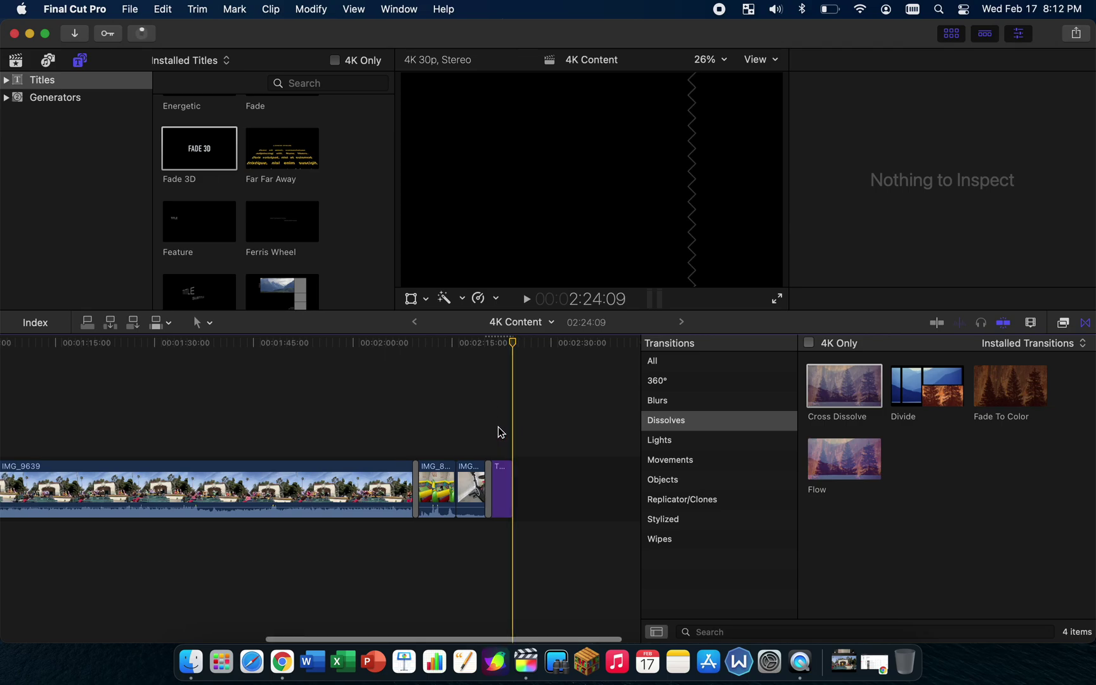
Browse the Music library, selecting the song Already, then show Sound Effects
left_click(46, 61)
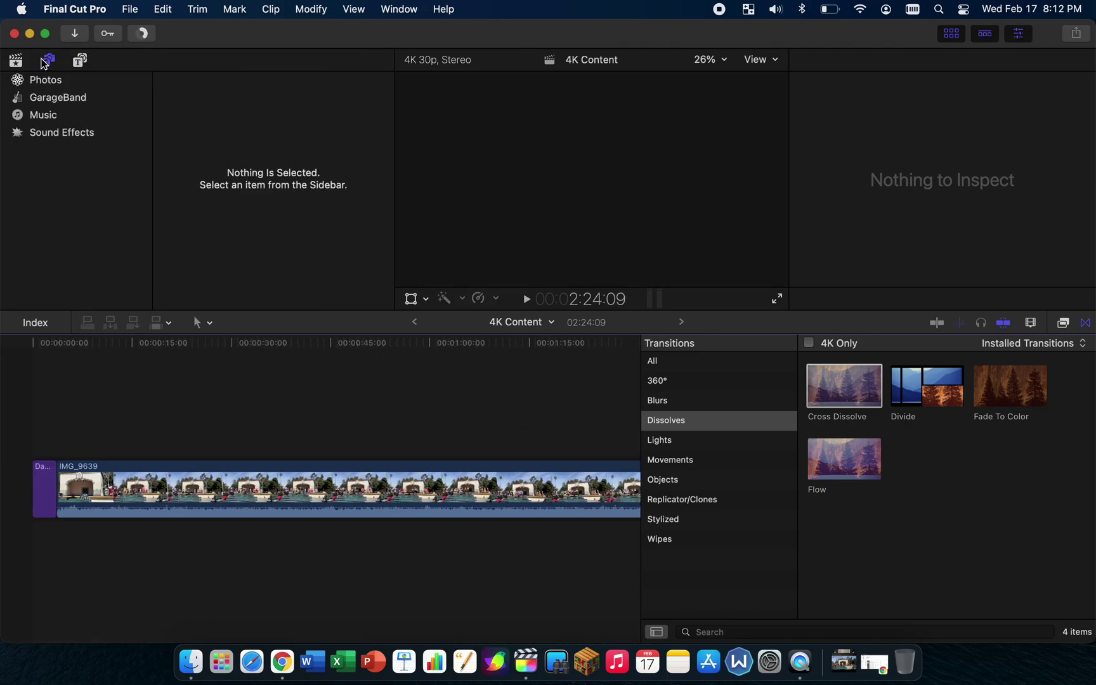
left_click(49, 115)
left_click(186, 200)
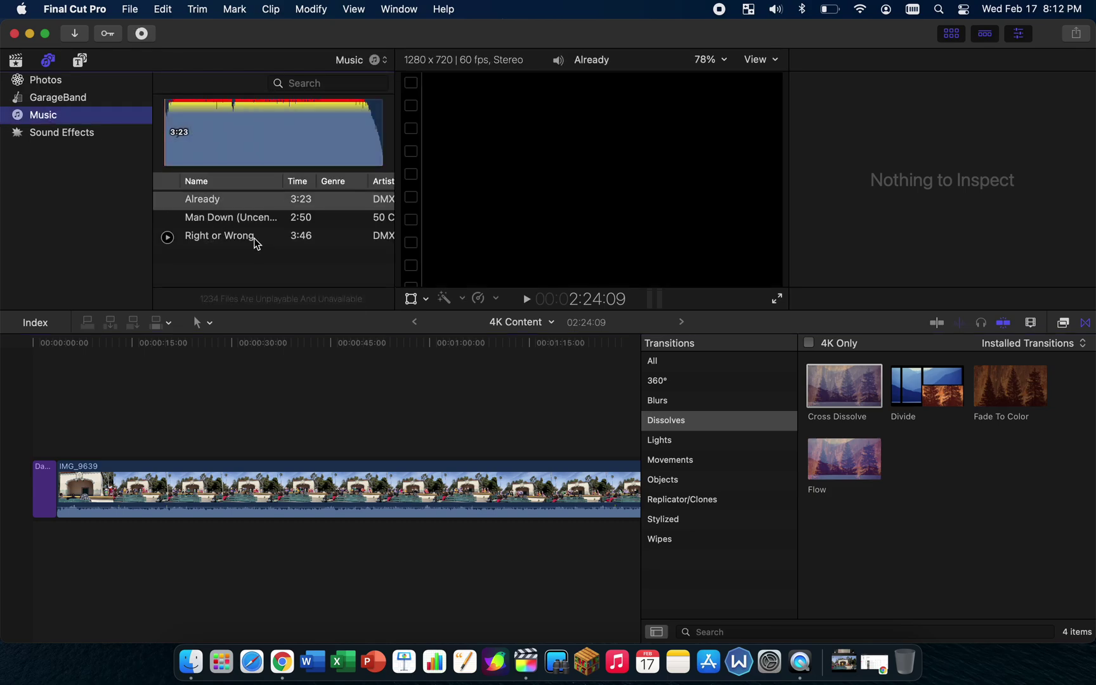
left_click(68, 134)
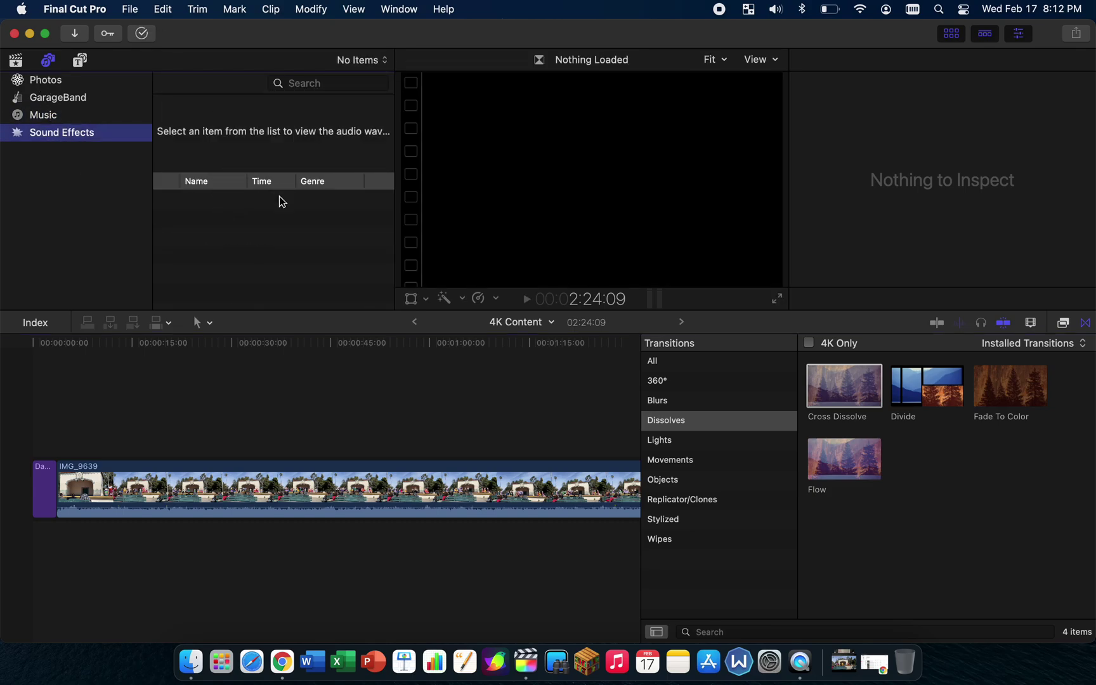
Move the playhead from around 2:00 to just past the last clip
scroll(515, 504, "right", 10)
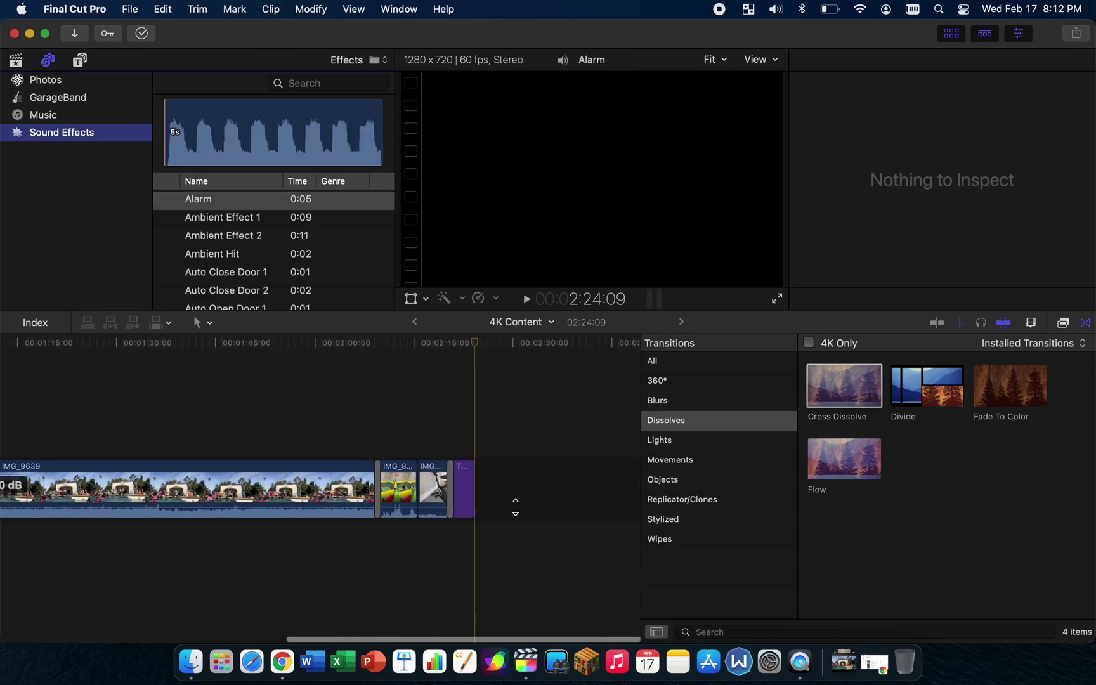
left_click(334, 444)
left_click(498, 423)
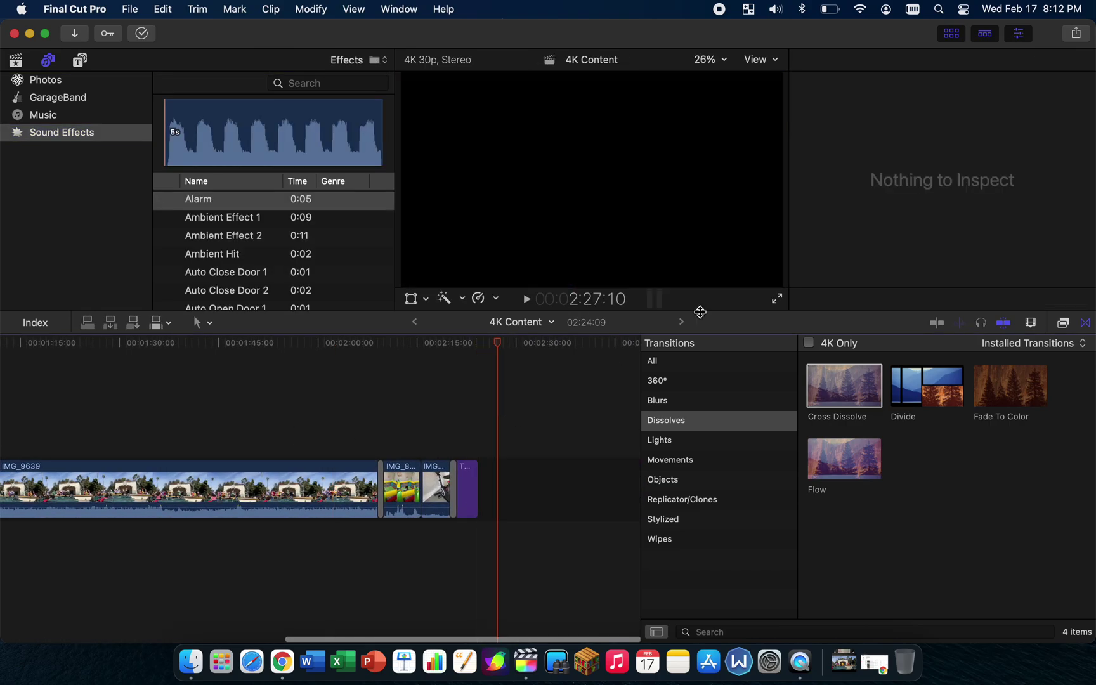
Share 4K Content as a Master File saved in Movies and check the export progress
left_click(1077, 34)
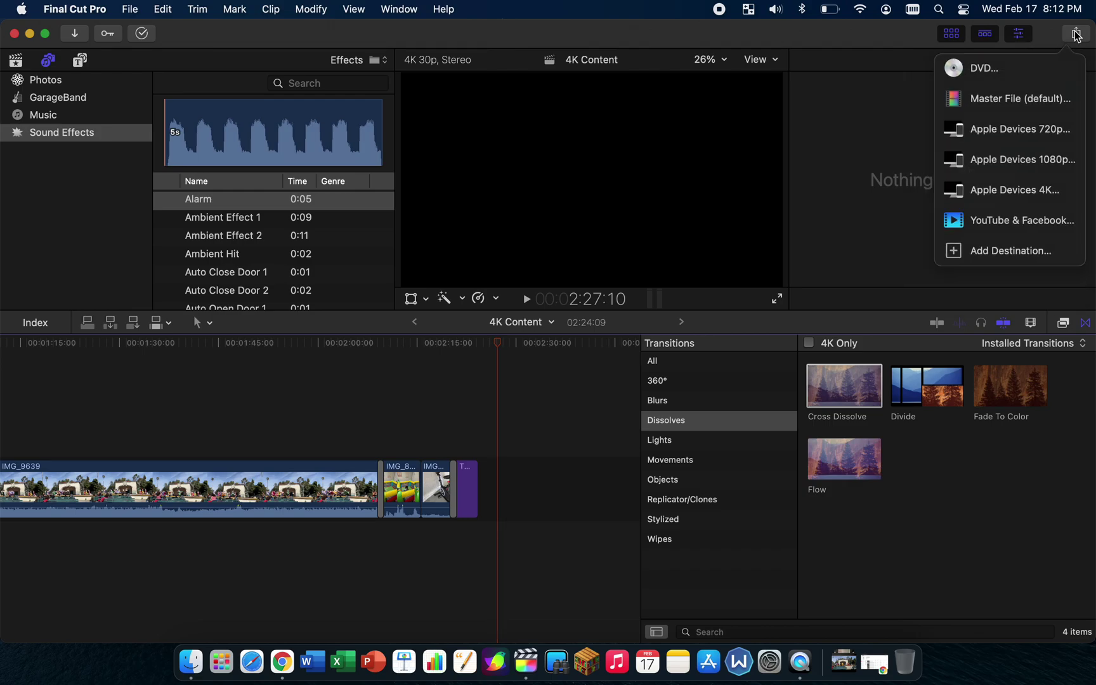
left_click(1009, 105)
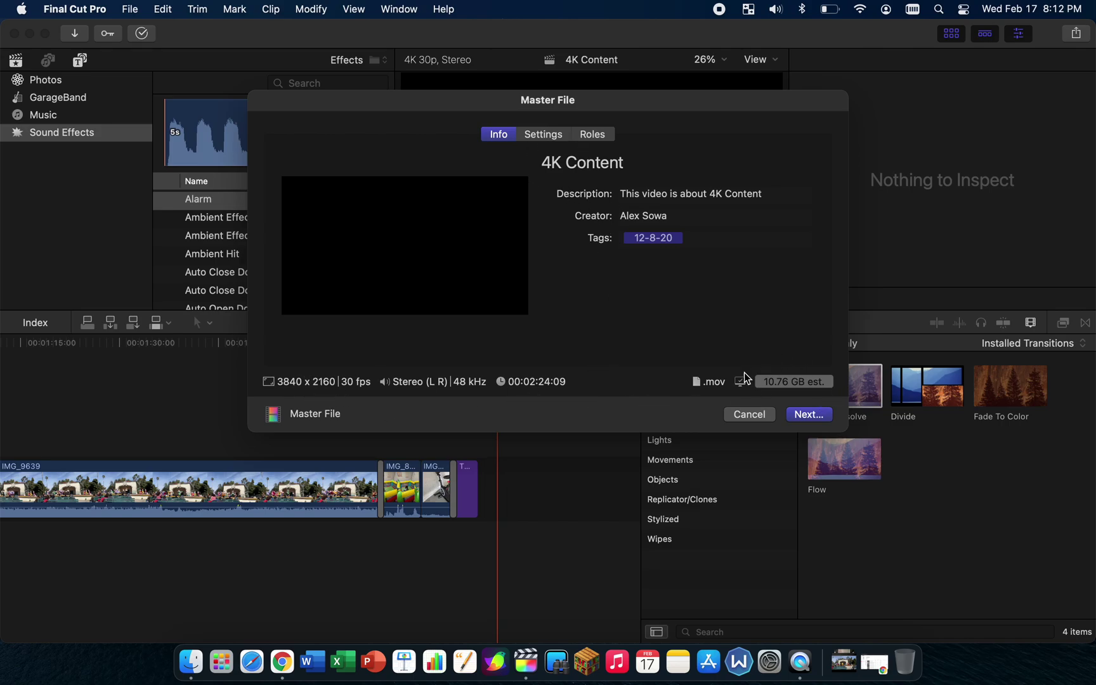
left_click(820, 419)
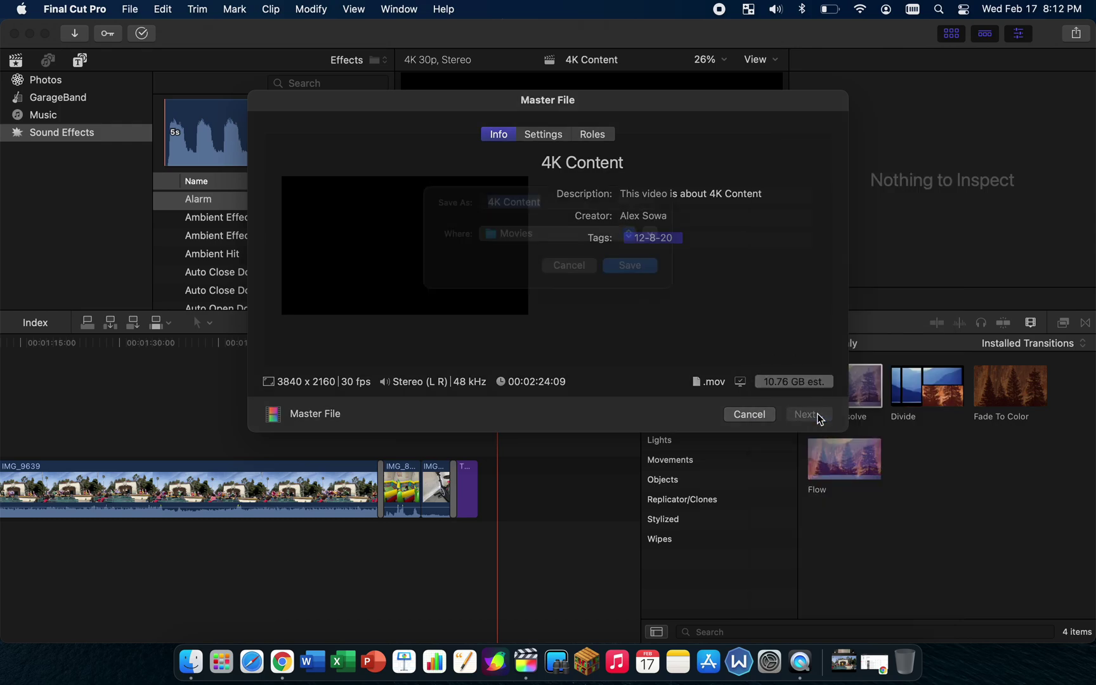
left_click(632, 289)
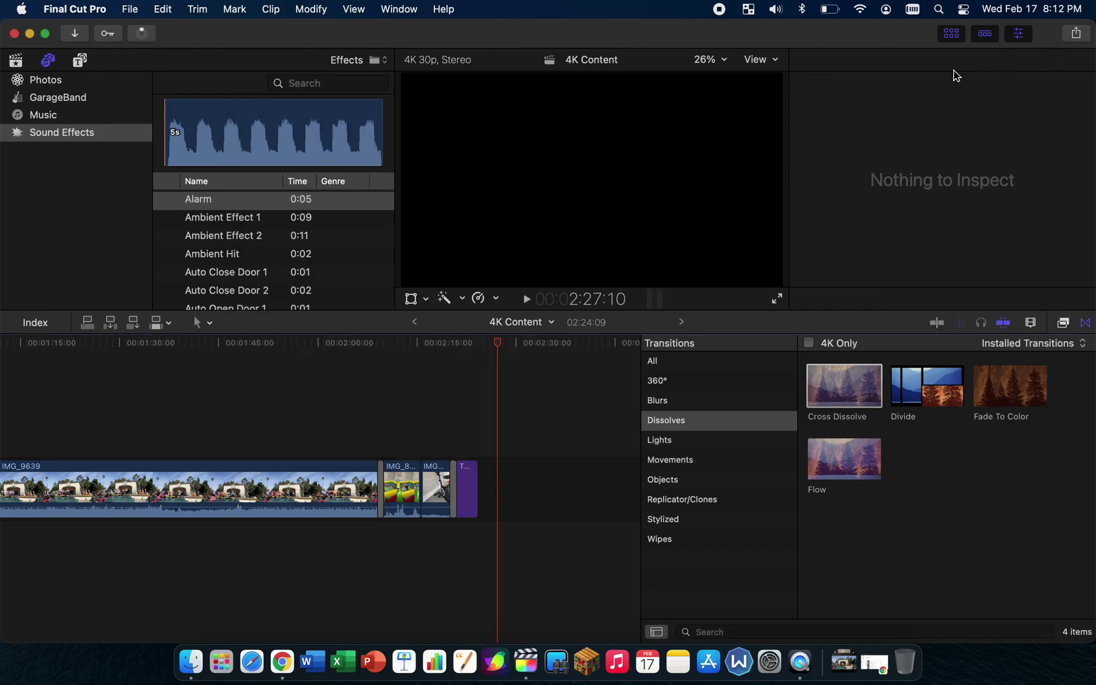
left_click(148, 36)
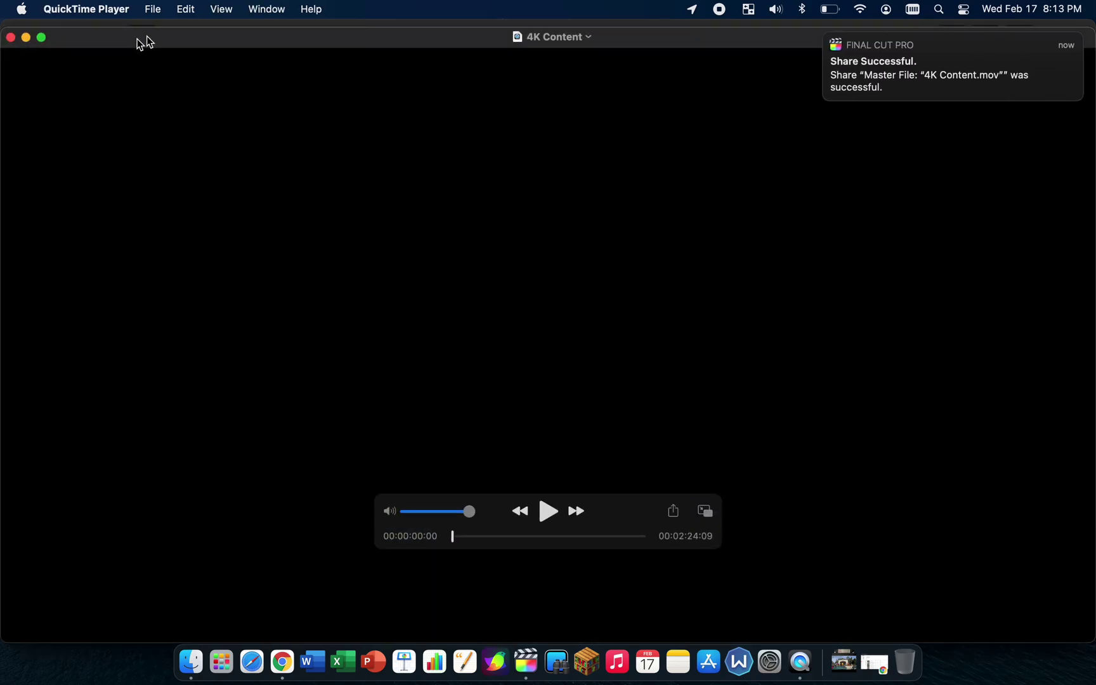
Start quitting QuickTime Player, back out with Don't Quit, and close the 4K Content movie window
left_click(14, 40)
left_click(64, 9)
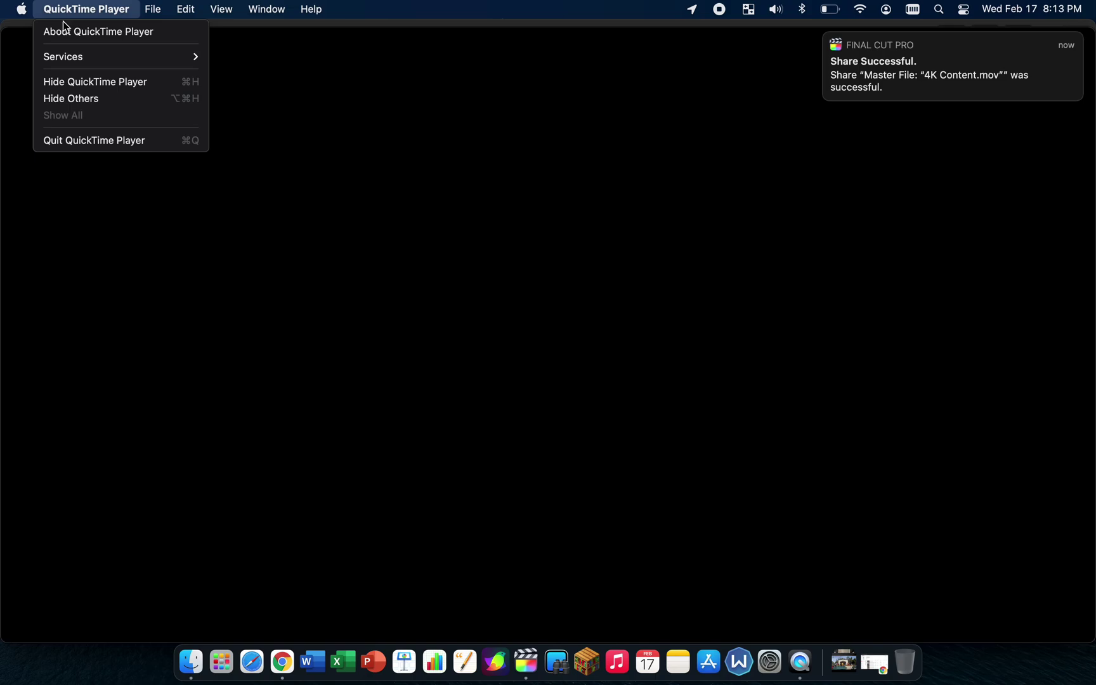
left_click(80, 142)
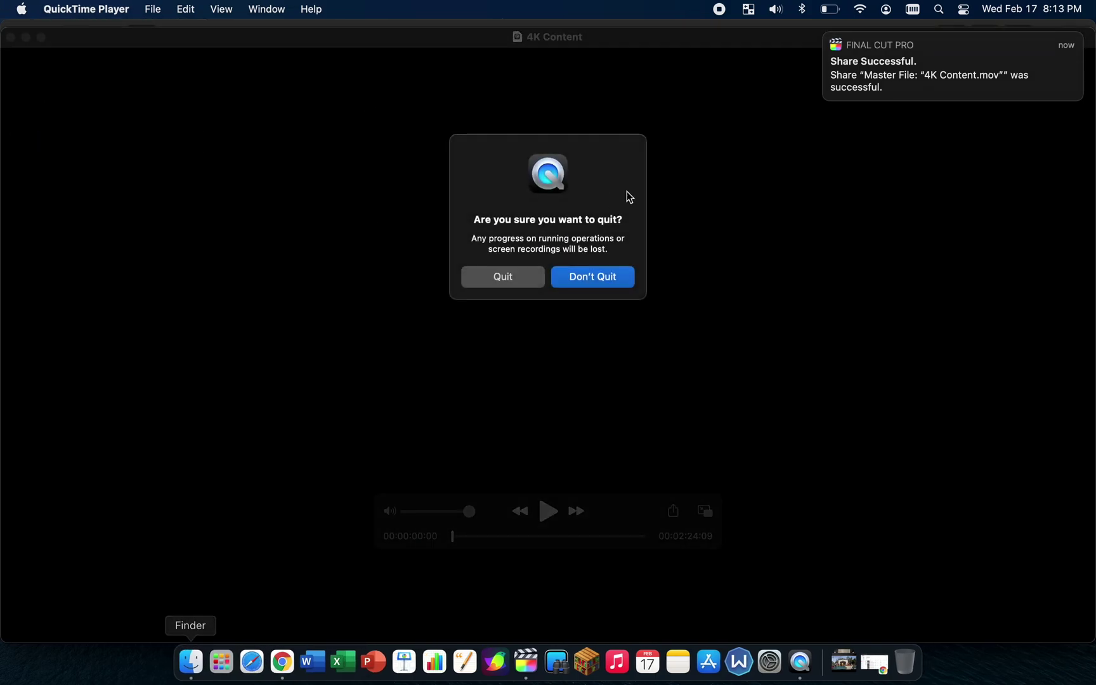
left_click(591, 276)
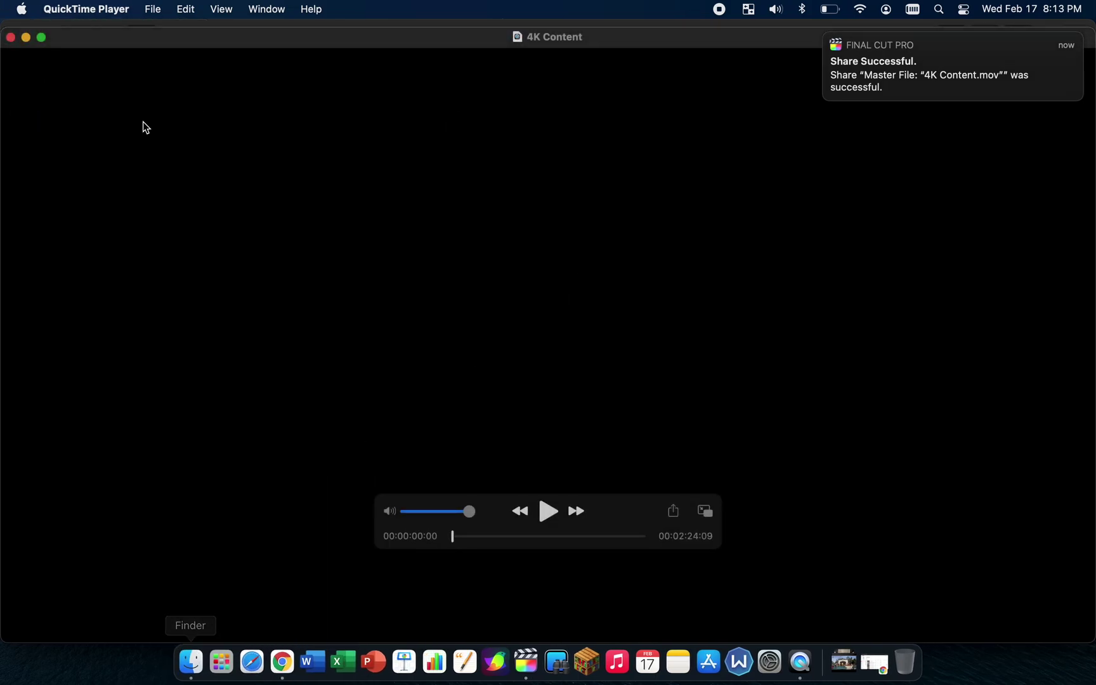
left_click(14, 39)
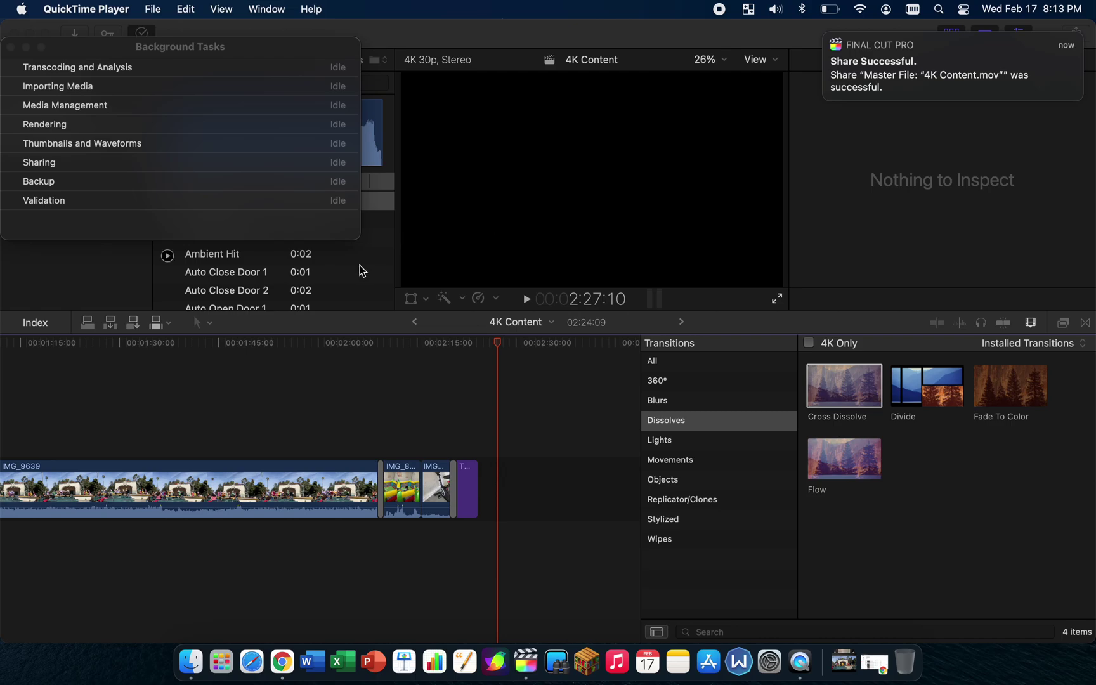
Return to Final Cut Pro, close Background Tasks, and cancel the New Project dialog
left_click(336, 370)
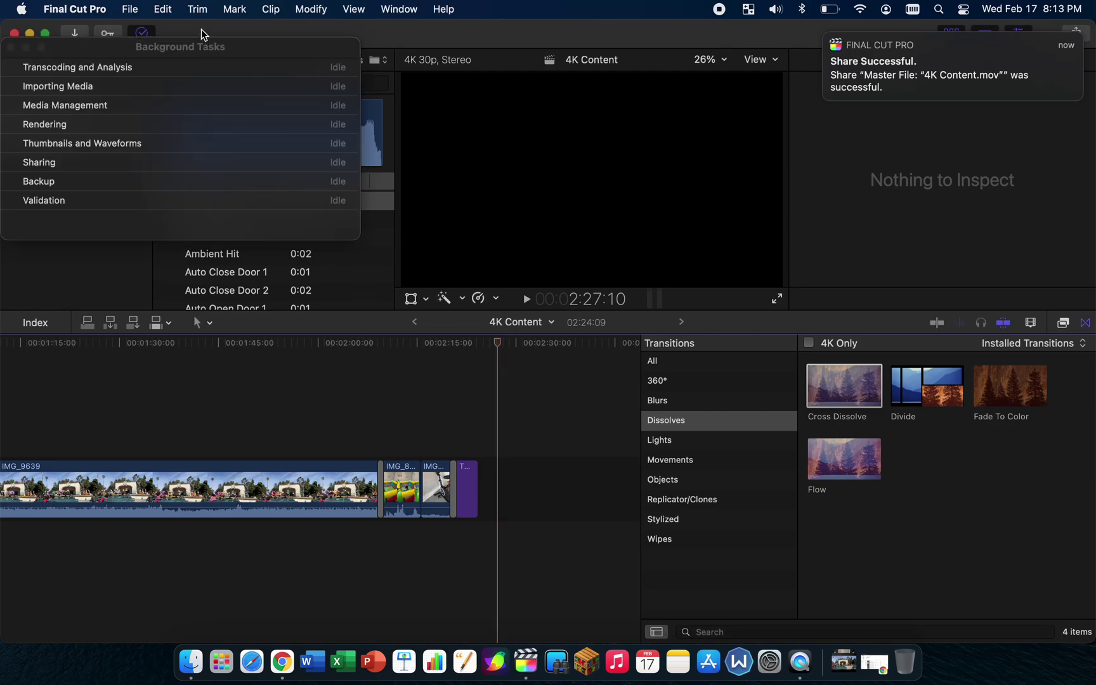
left_click(11, 47)
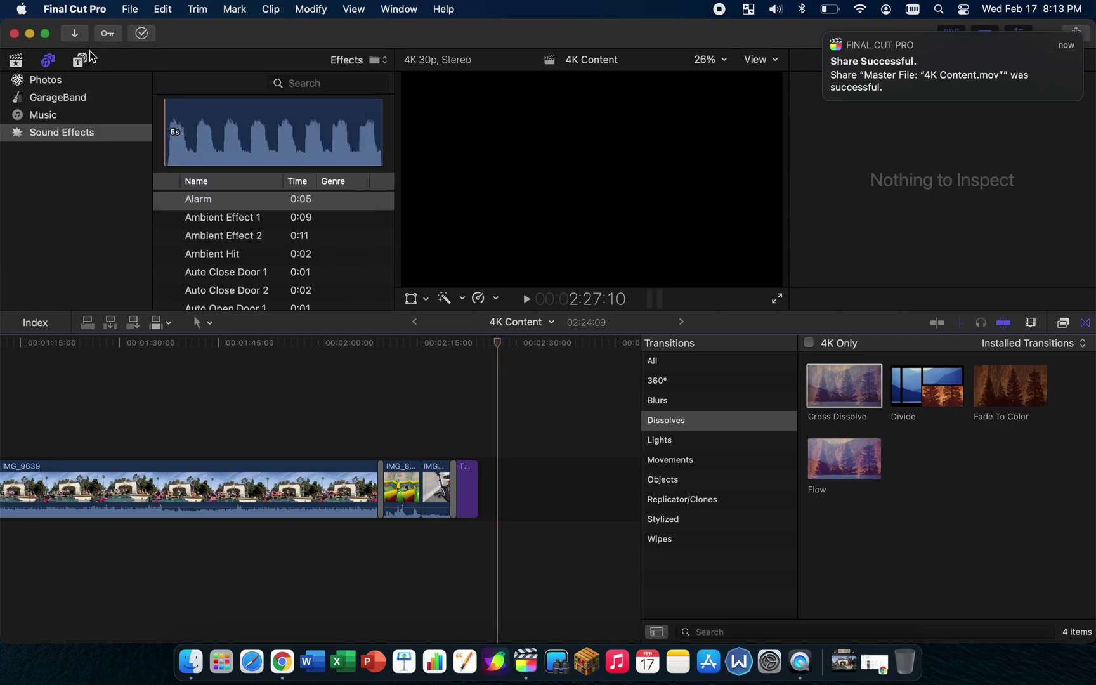
left_click(129, 9)
mouse_move(150, 34)
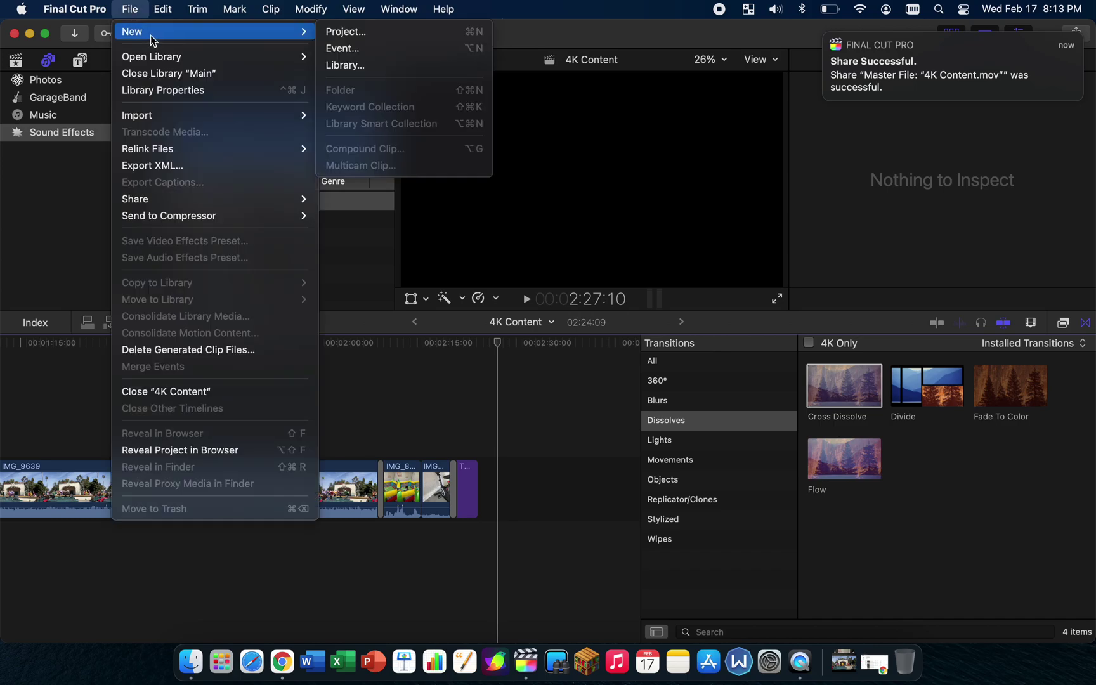
left_click(346, 31)
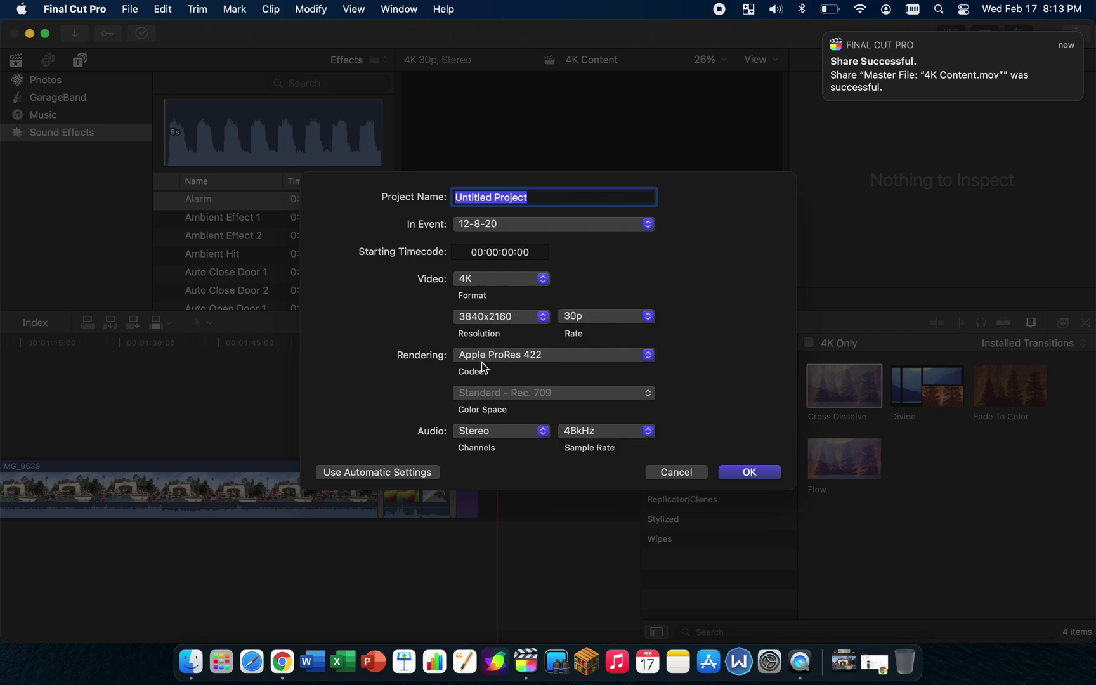
left_click(677, 473)
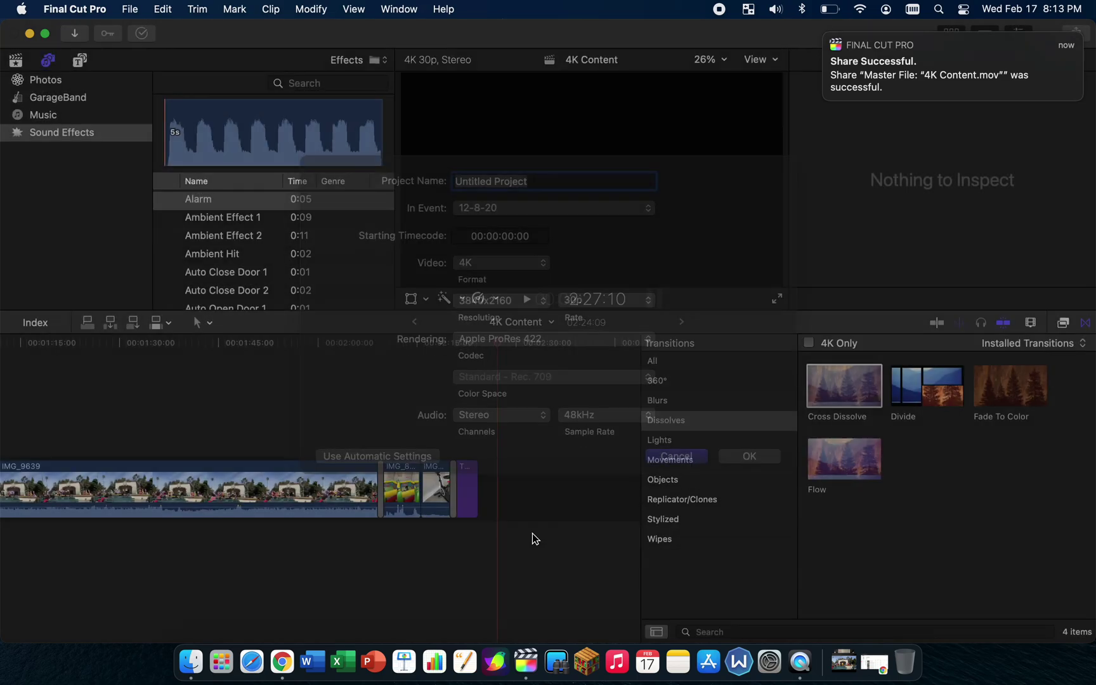
Confirm 4K Content.mov in the Movies folder is 9.79 GB at 3840×2160, then close its Info window
left_click(191, 662)
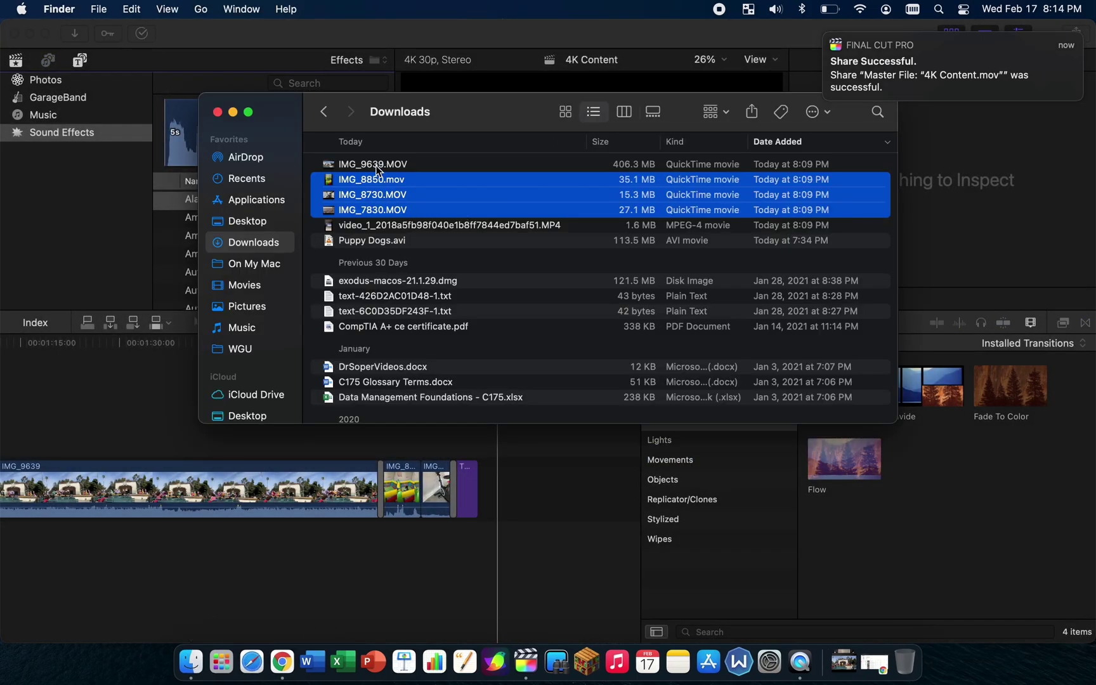
left_click(264, 288)
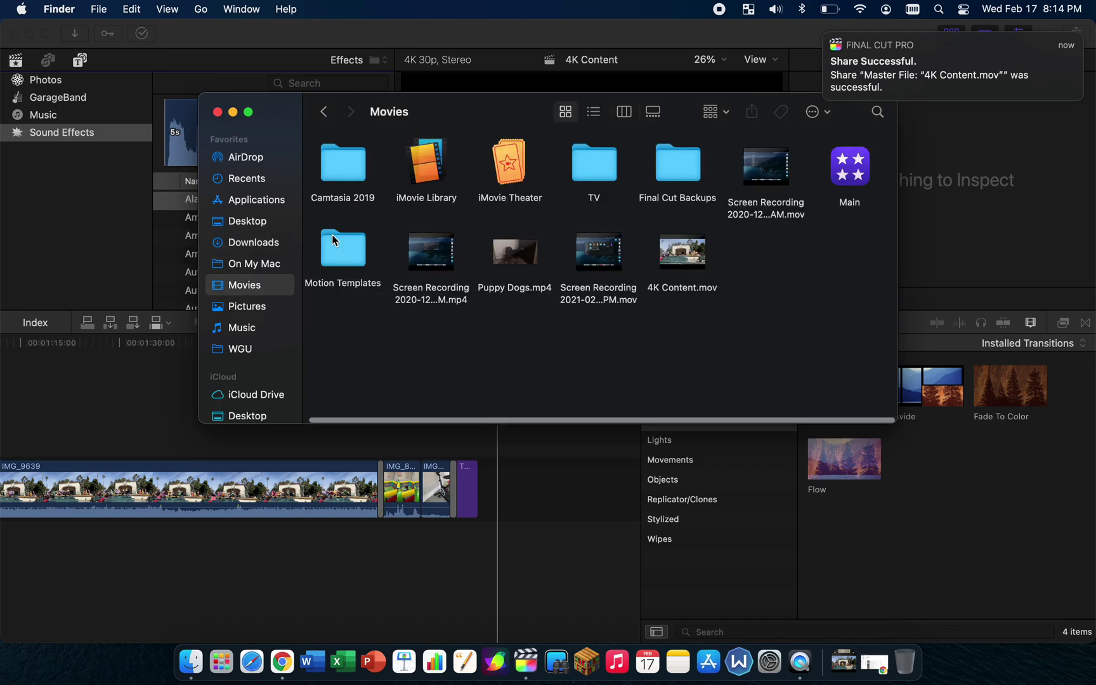
left_click(698, 269)
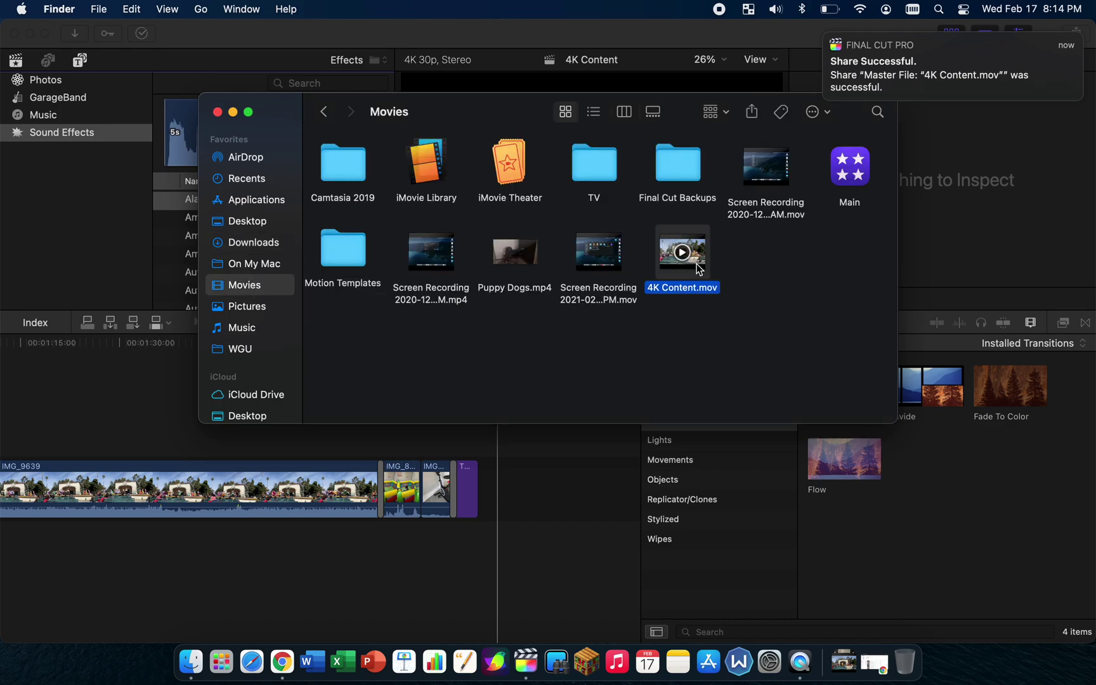
key("super+i")
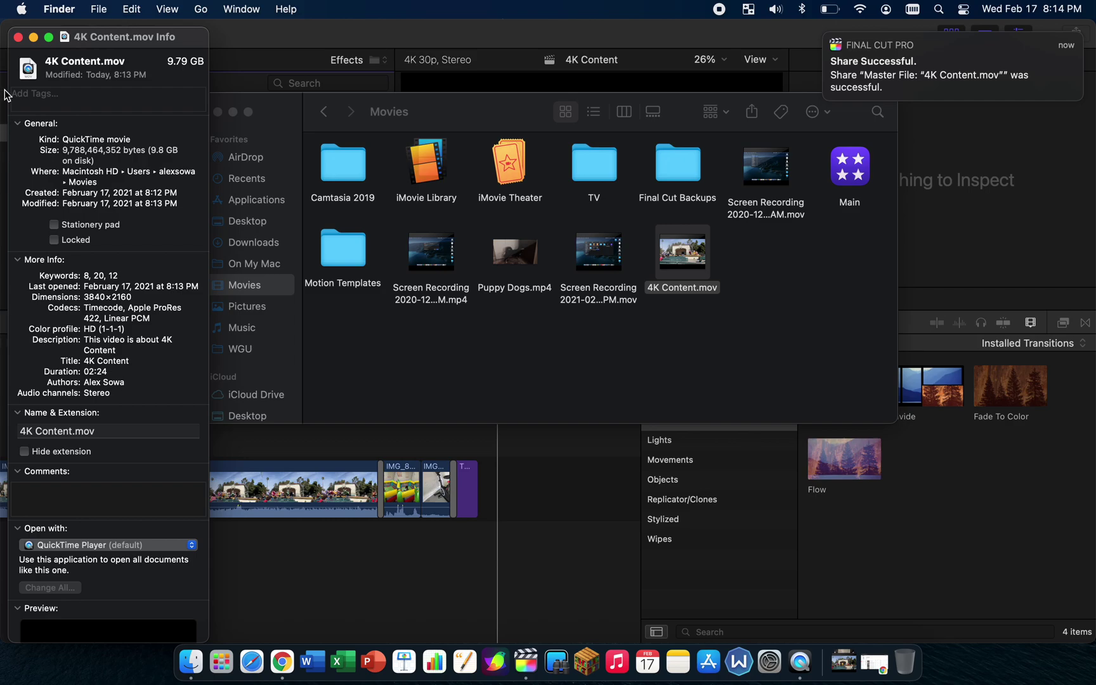
left_click(18, 37)
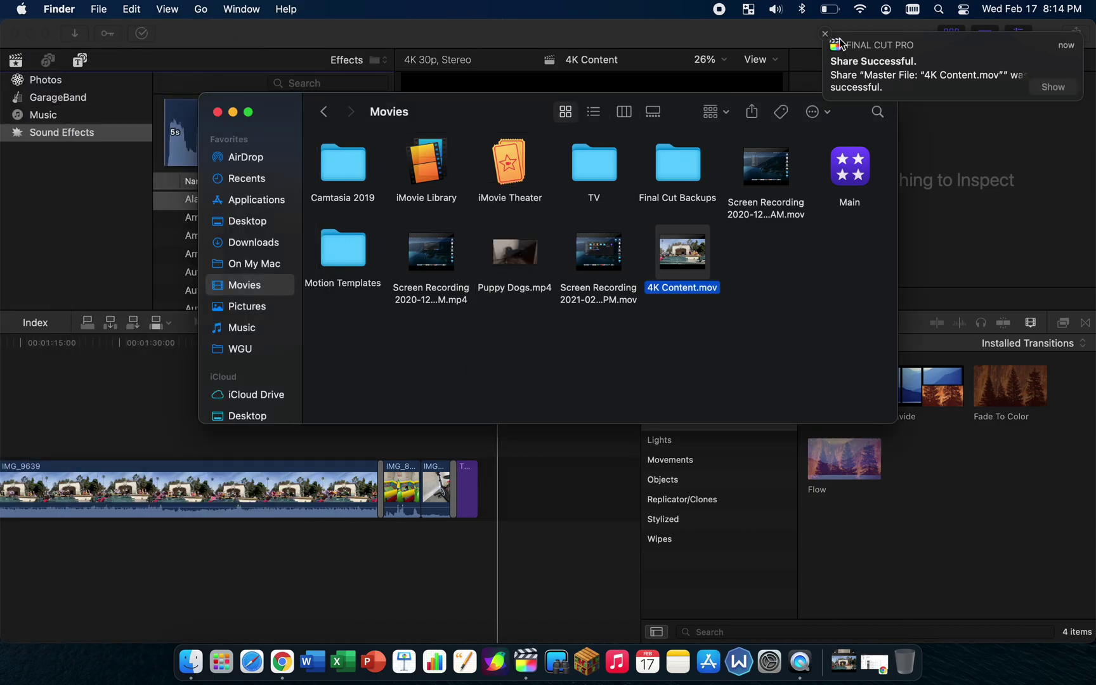